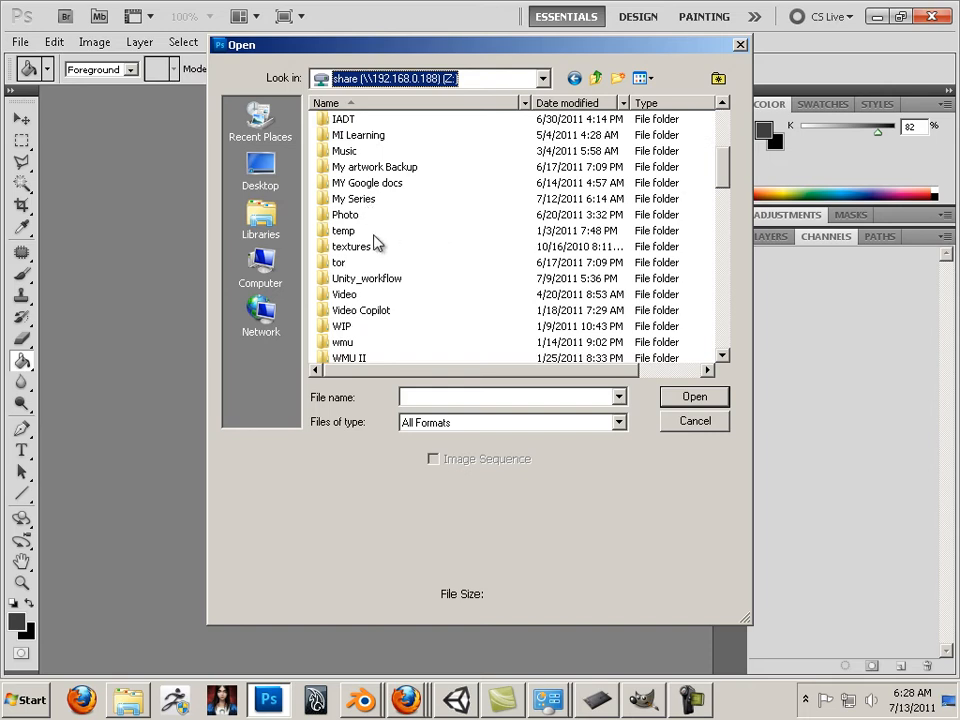
Step: Open the Block_cm texture from My Series, Texture_Render_Light, Lesson Files, Unit 11
double_click(368, 199)
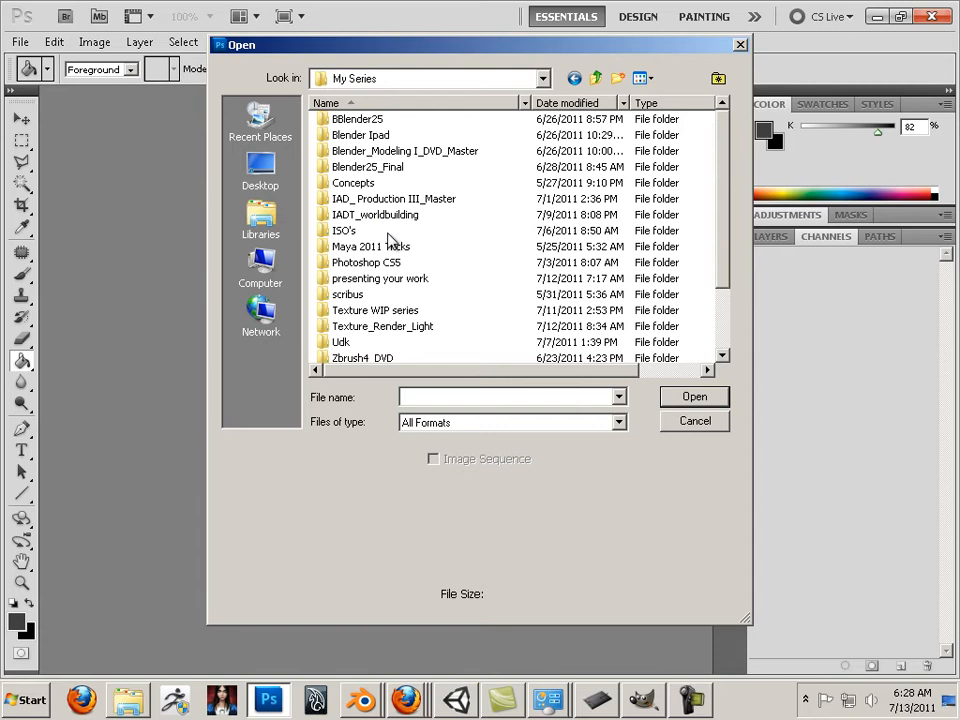
drag(718, 182, 713, 212)
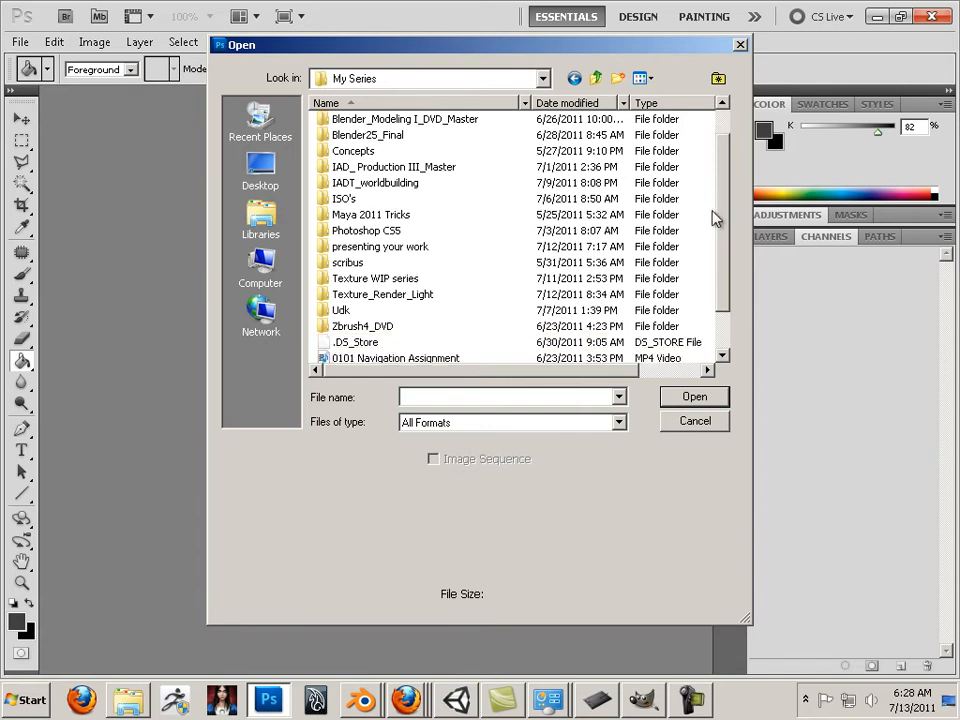
double_click(408, 296)
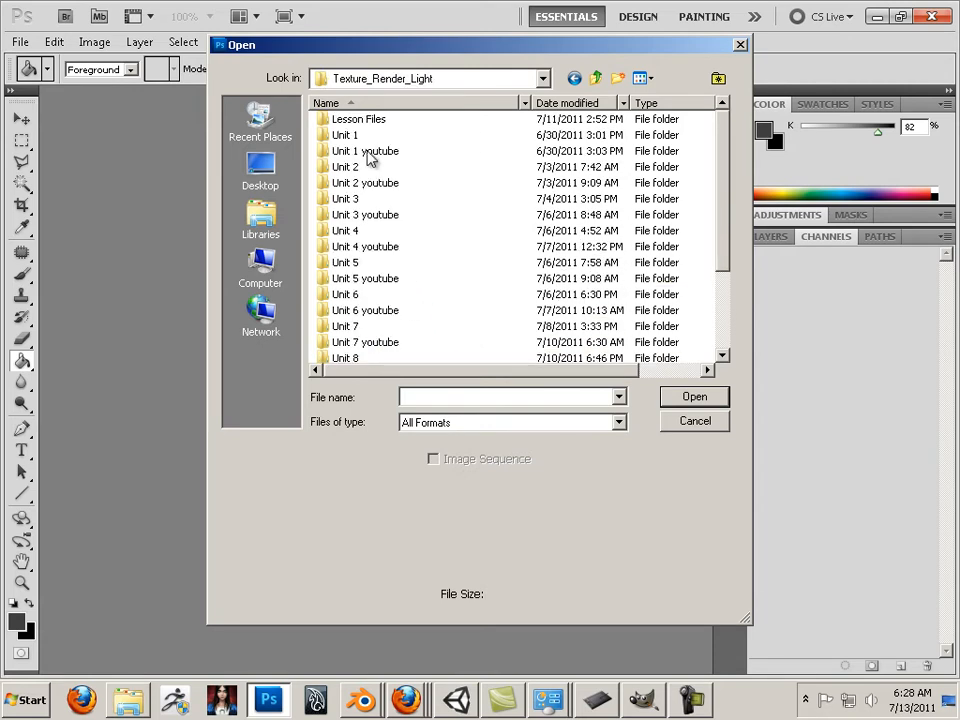
double_click(370, 119)
double_click(369, 231)
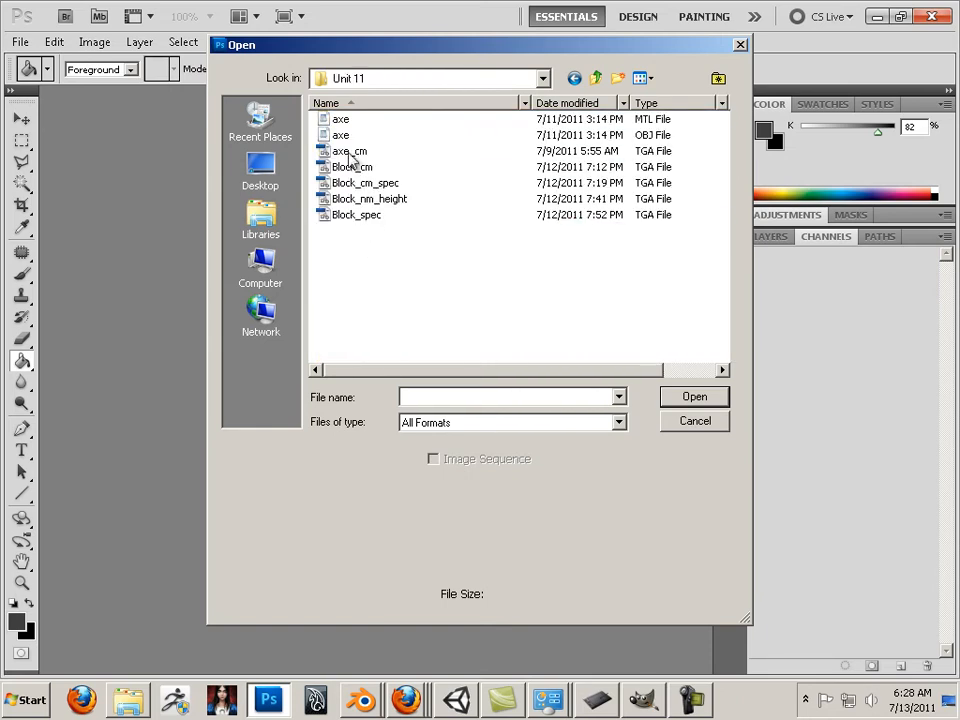
click(352, 170)
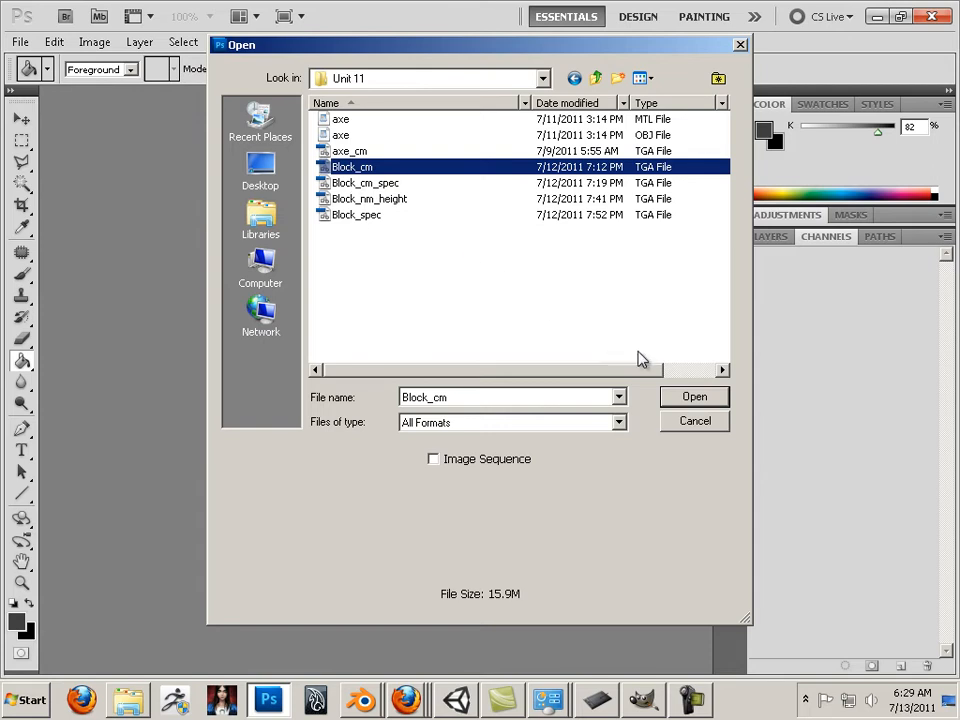
click(690, 396)
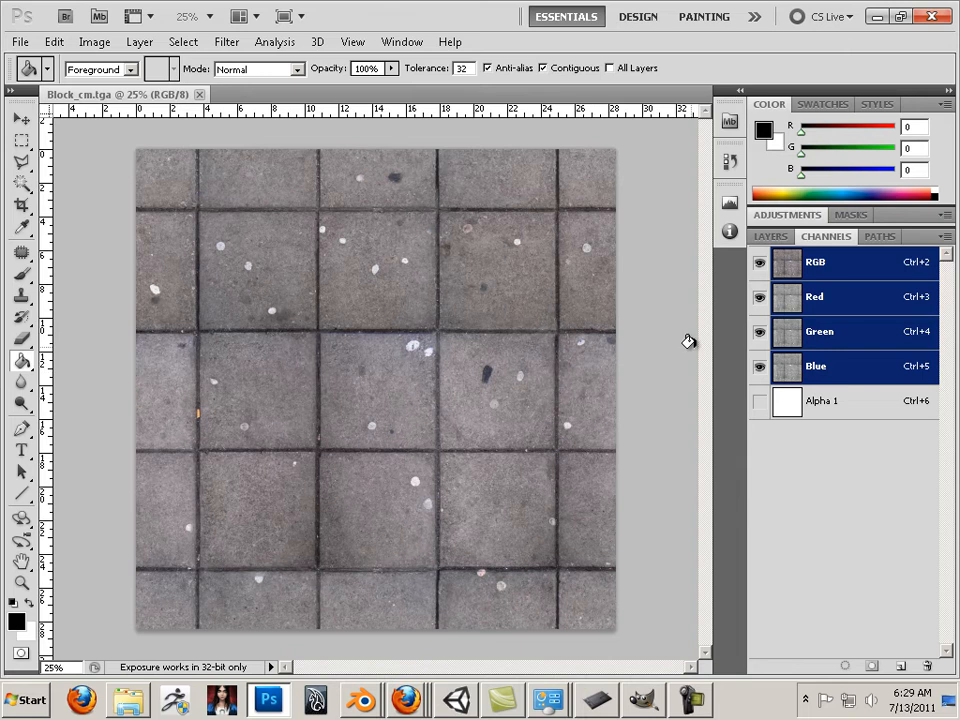
Step: Delete the existing Alpha 1 channel from the block texture
drag(852, 408, 928, 665)
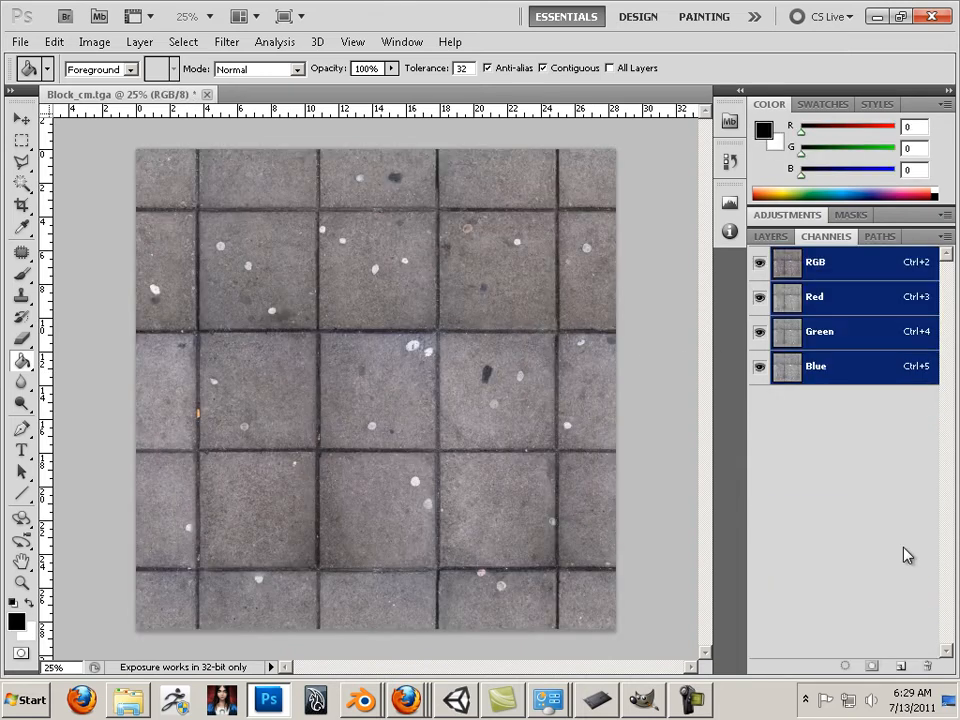
click(773, 240)
click(814, 240)
click(784, 242)
click(816, 240)
Step: Duplicate the Blue channel and rename the copy Alpha 1
click(874, 378)
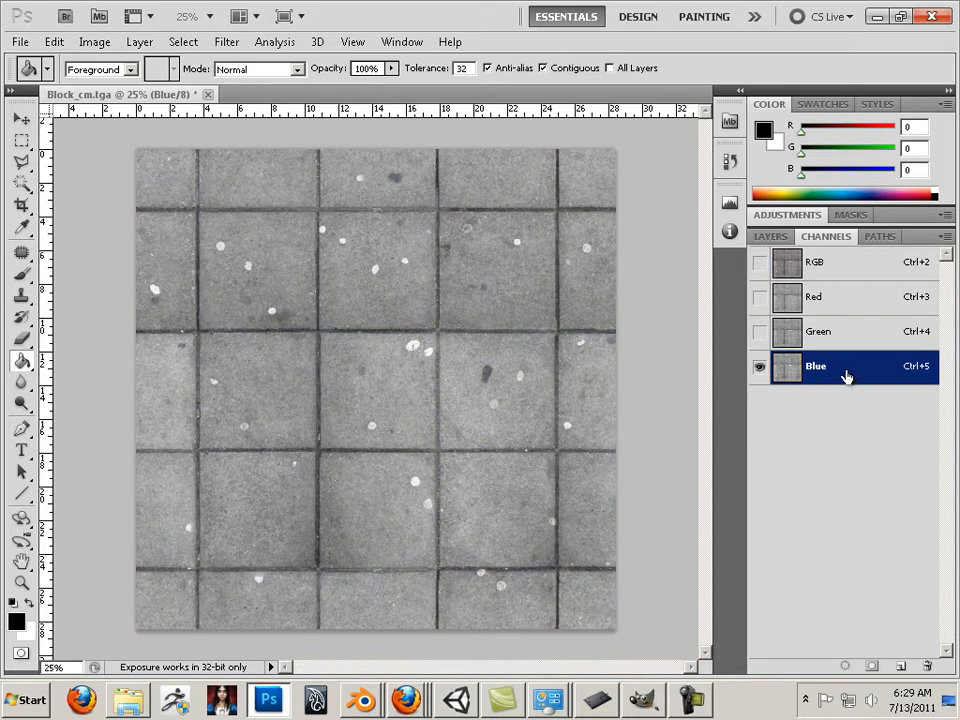
drag(846, 377, 900, 666)
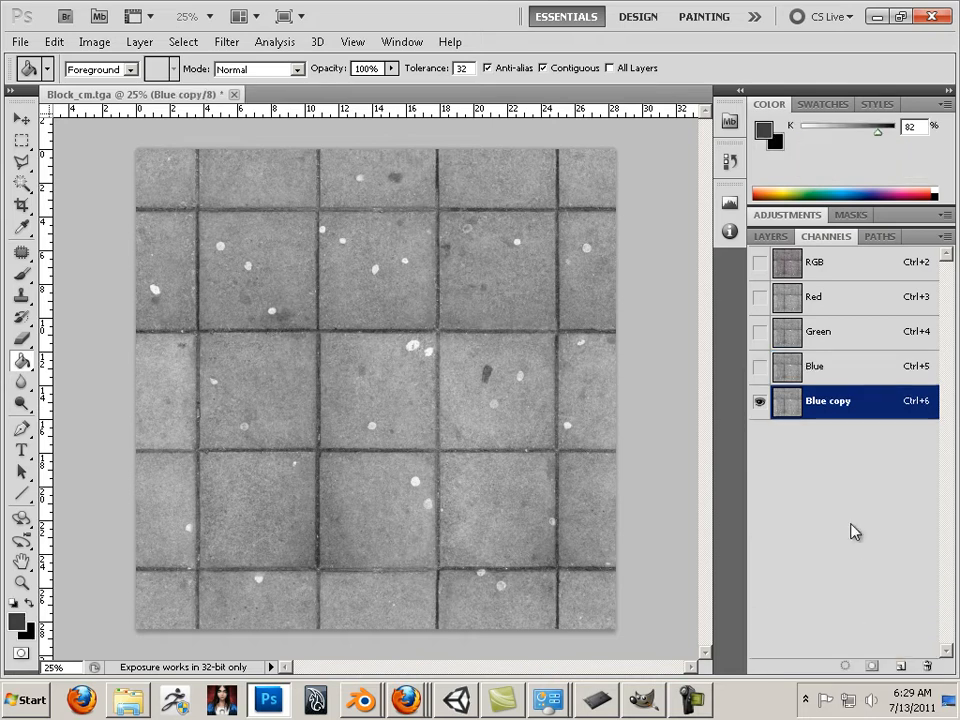
double_click(843, 405)
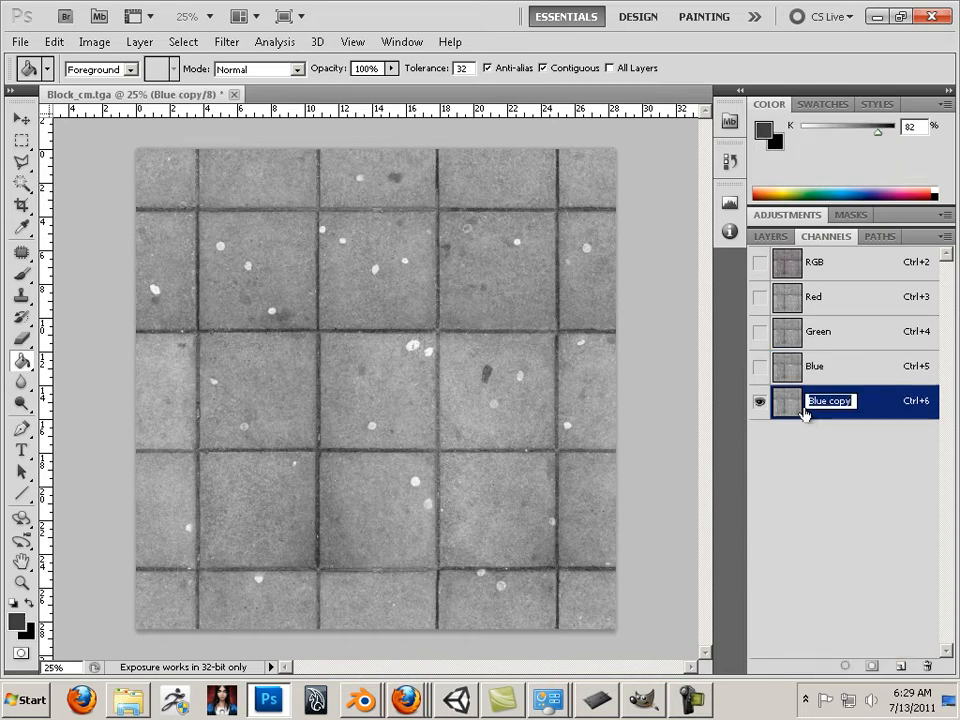
text(Alpha 1)
key(Return)
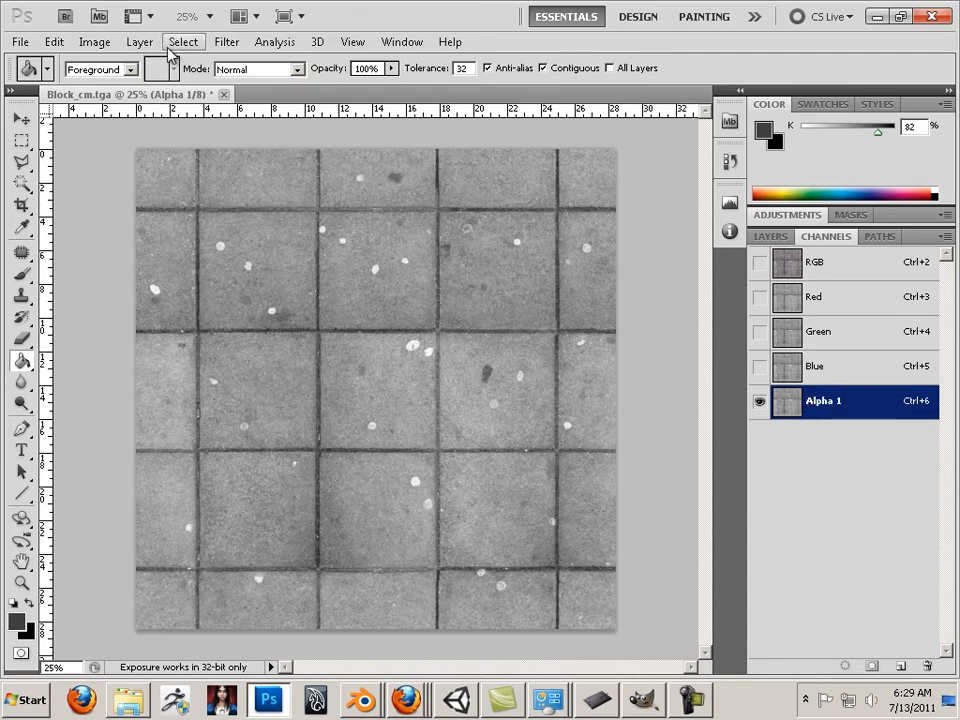
Step: Apply Levels to the Alpha 1 channel with input levels 92, 0.50 and 111 for a harsh black-and-white contrast
click(102, 46)
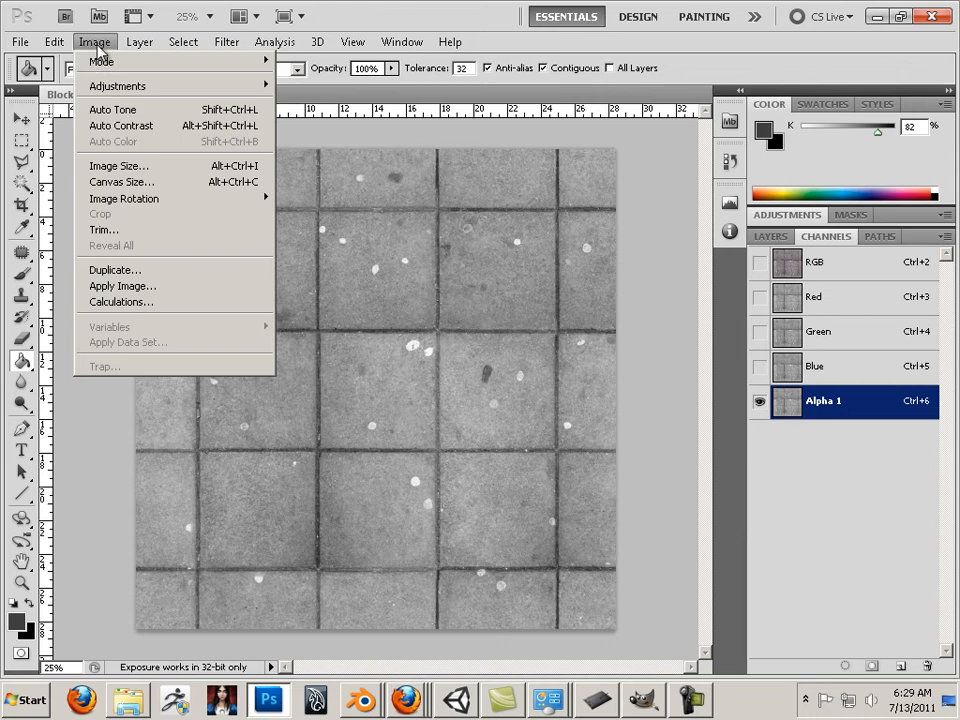
mouse_move(132, 88)
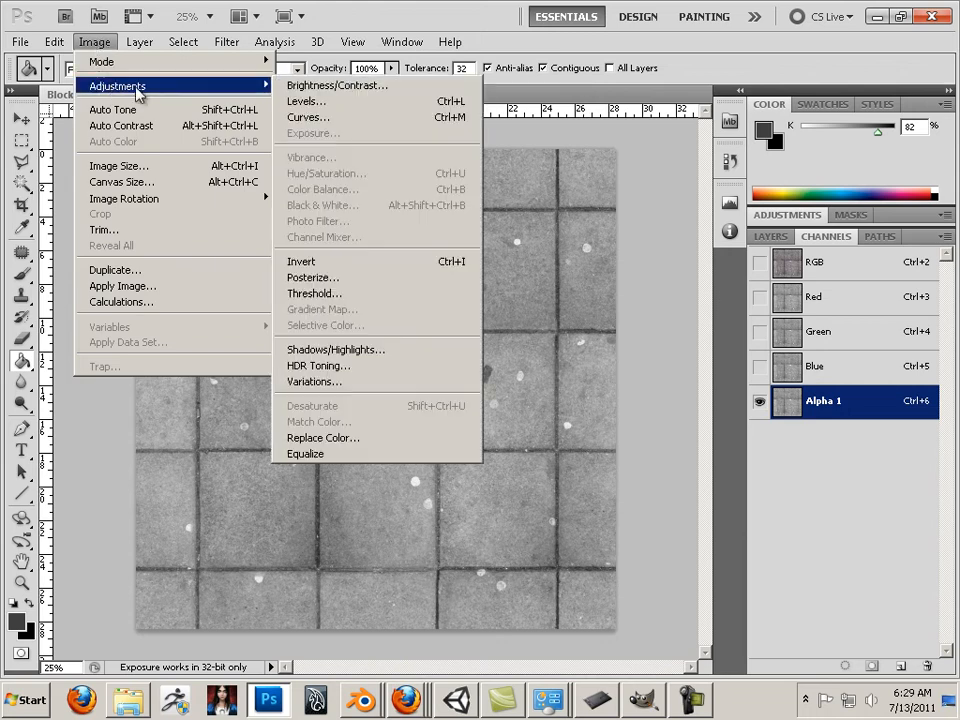
click(318, 102)
drag(721, 342, 558, 343)
drag(487, 344, 578, 347)
click(577, 341)
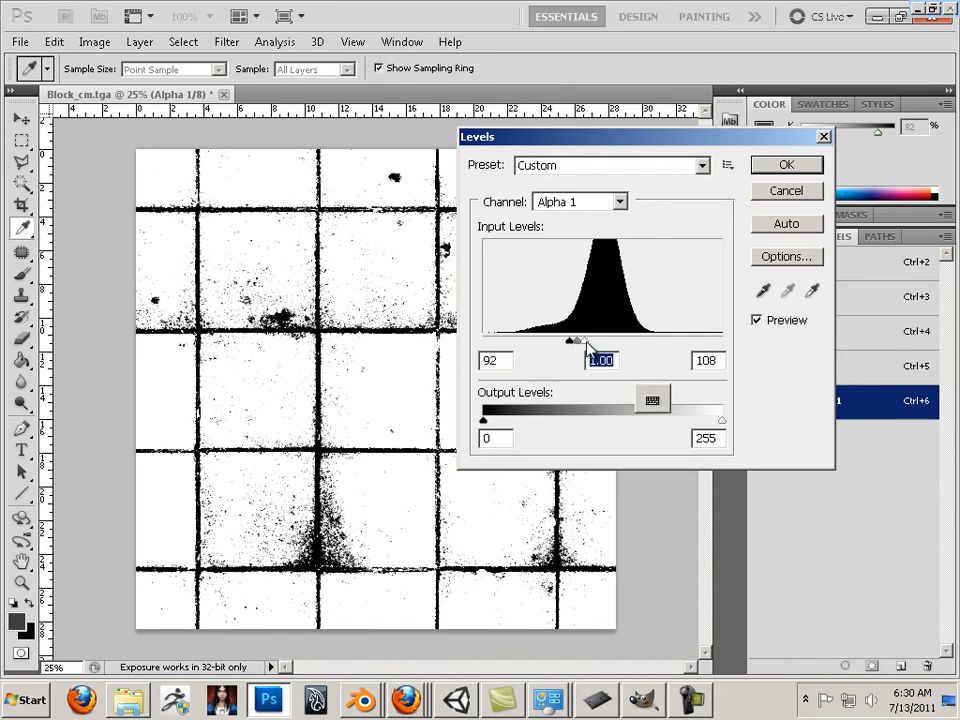
drag(586, 342, 582, 342)
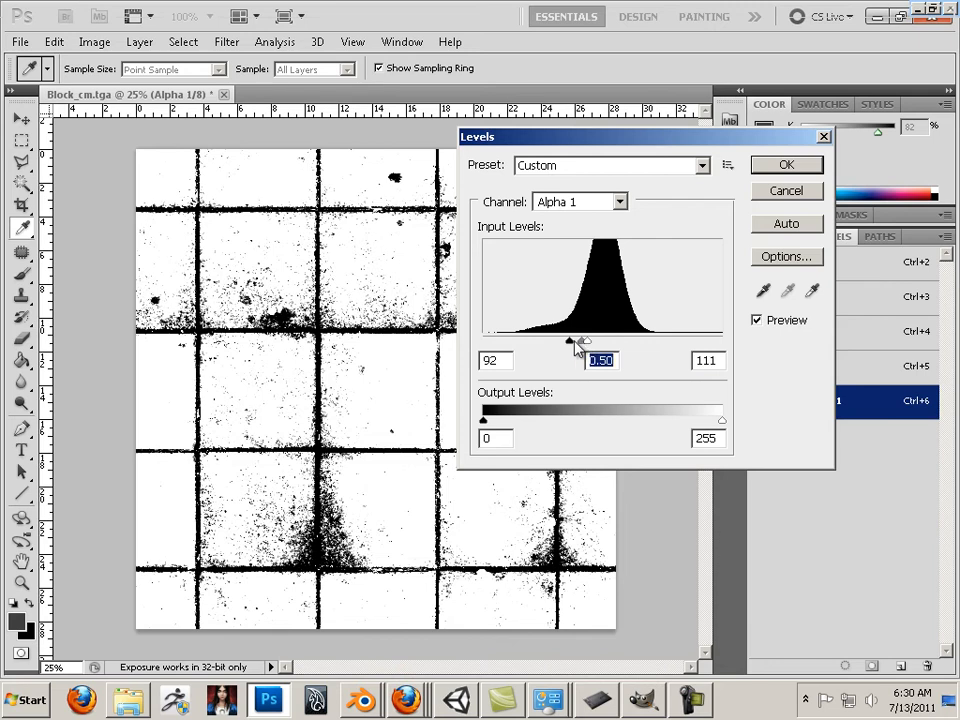
click(571, 341)
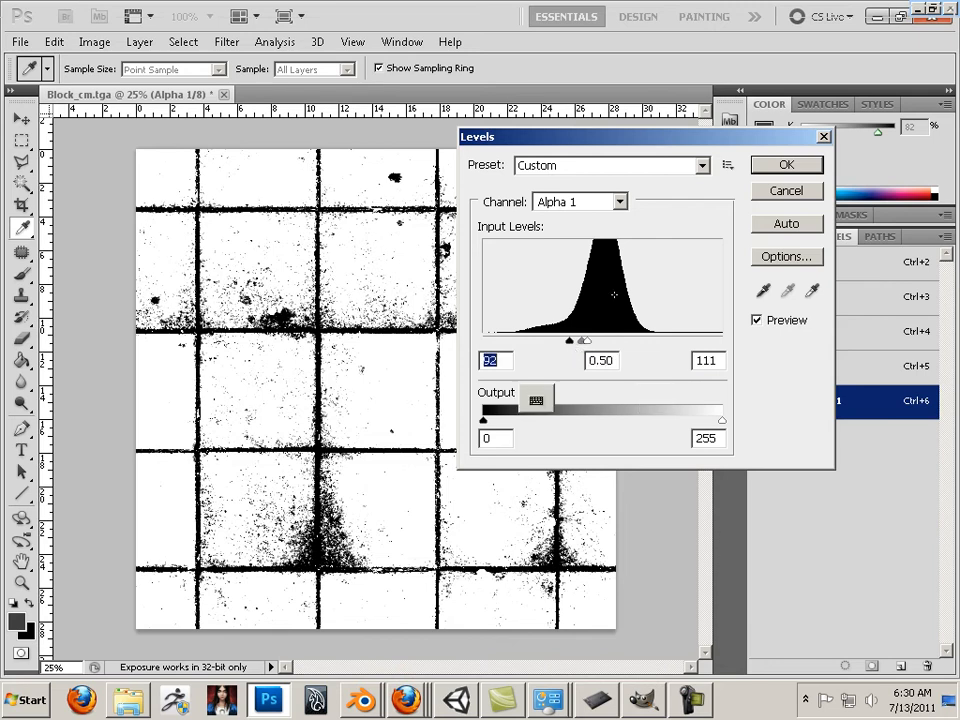
click(788, 165)
key(g)
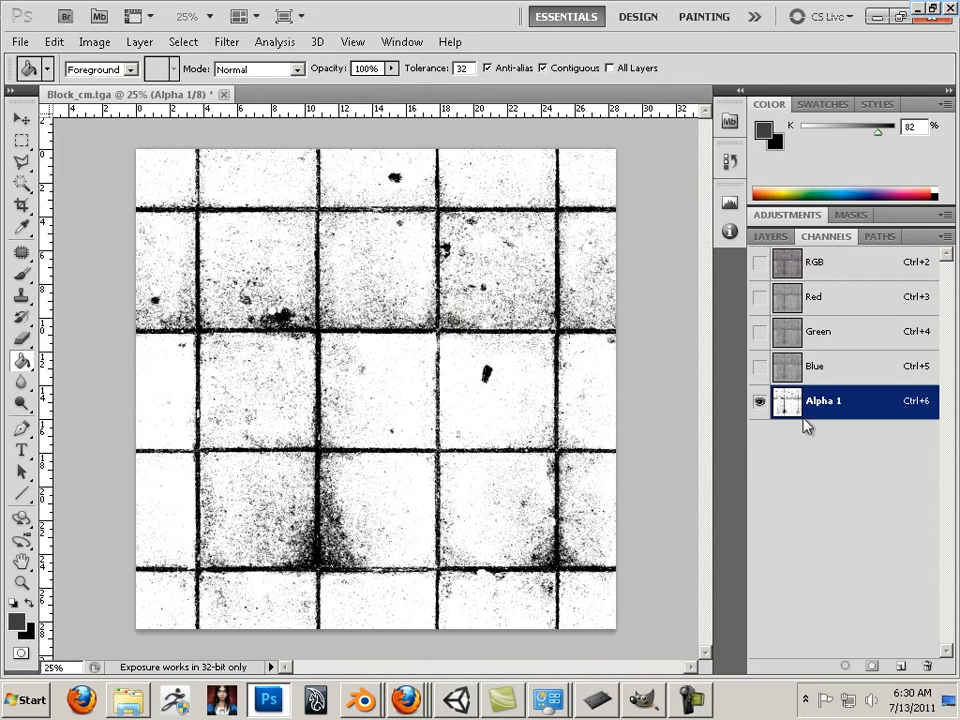
Step: Duplicate the Background layer, keeping the default name Background copy
click(773, 237)
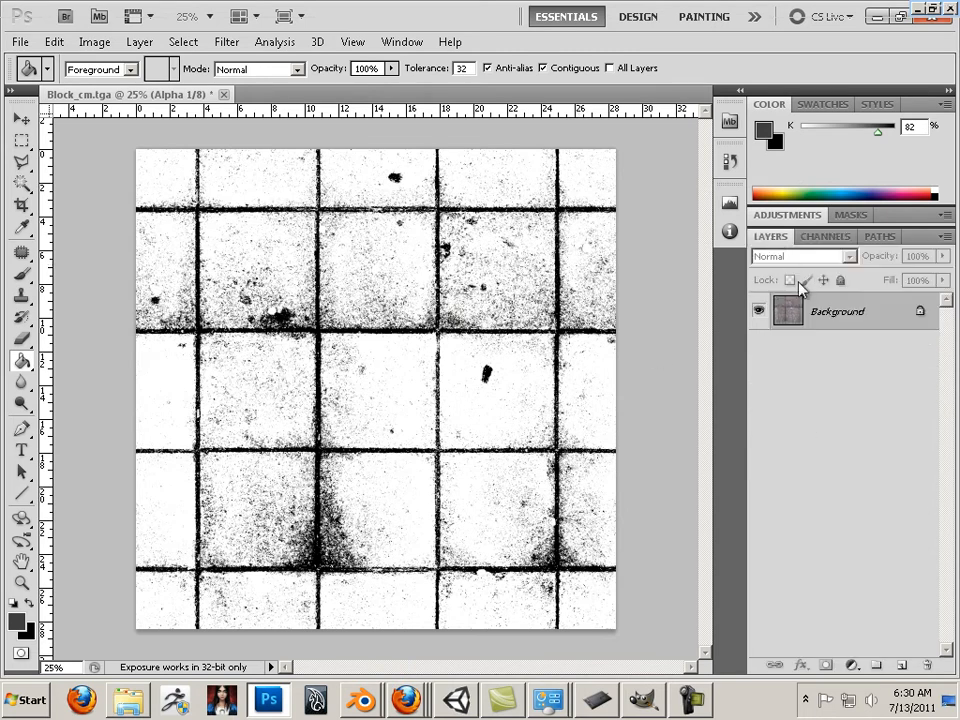
right_click(858, 318)
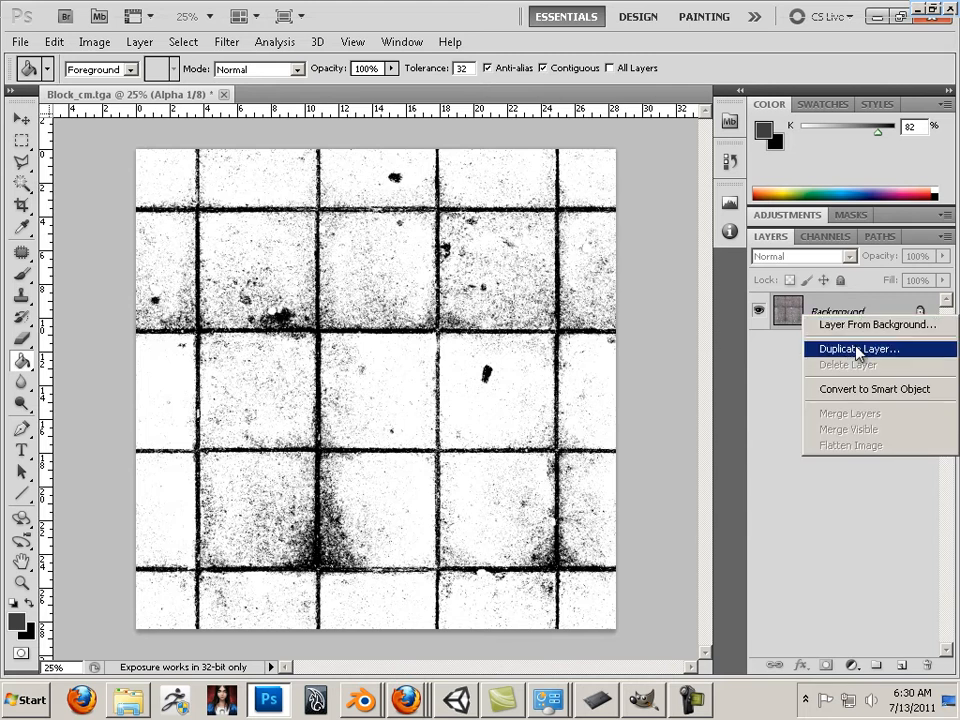
click(823, 347)
click(640, 212)
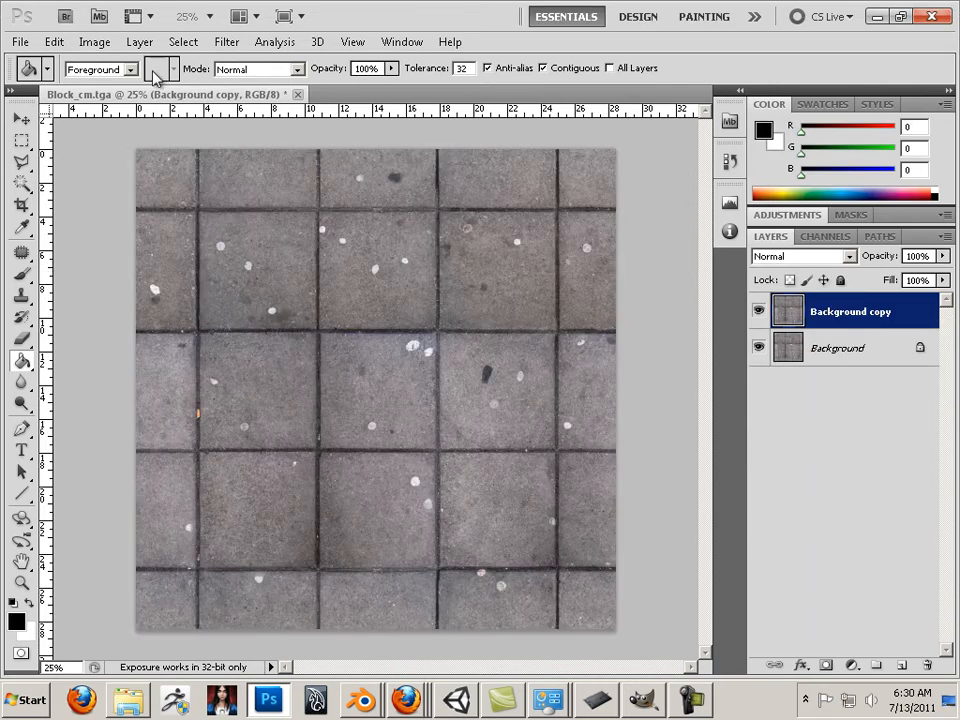
Step: Strongly reduce the saturation of the Background copy layer with Hue/Saturation so the paving turns nearly grey
click(95, 42)
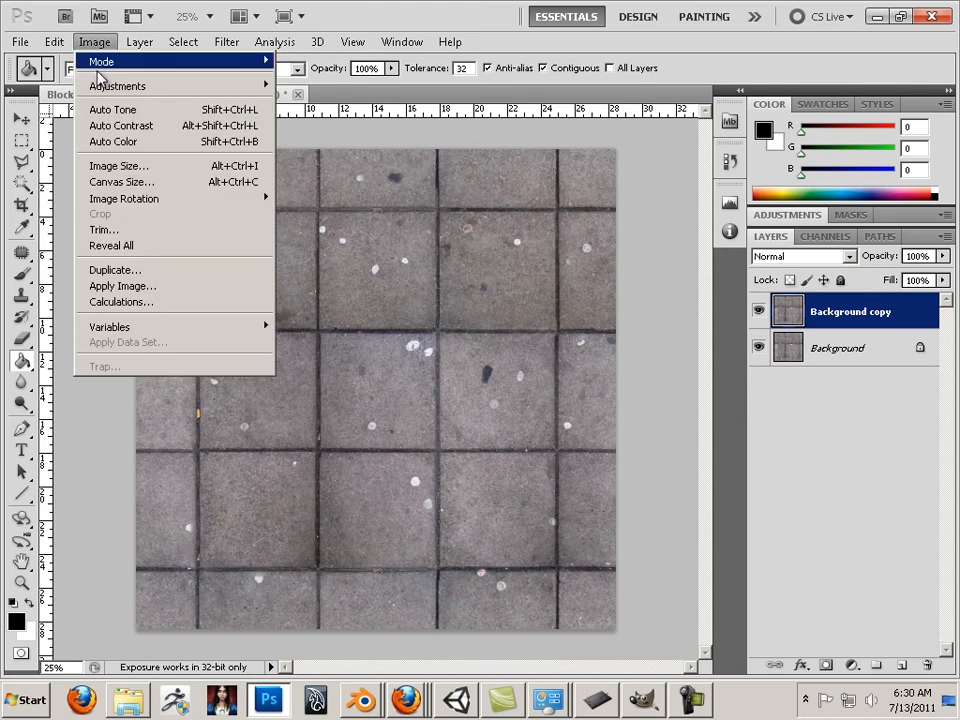
mouse_move(140, 86)
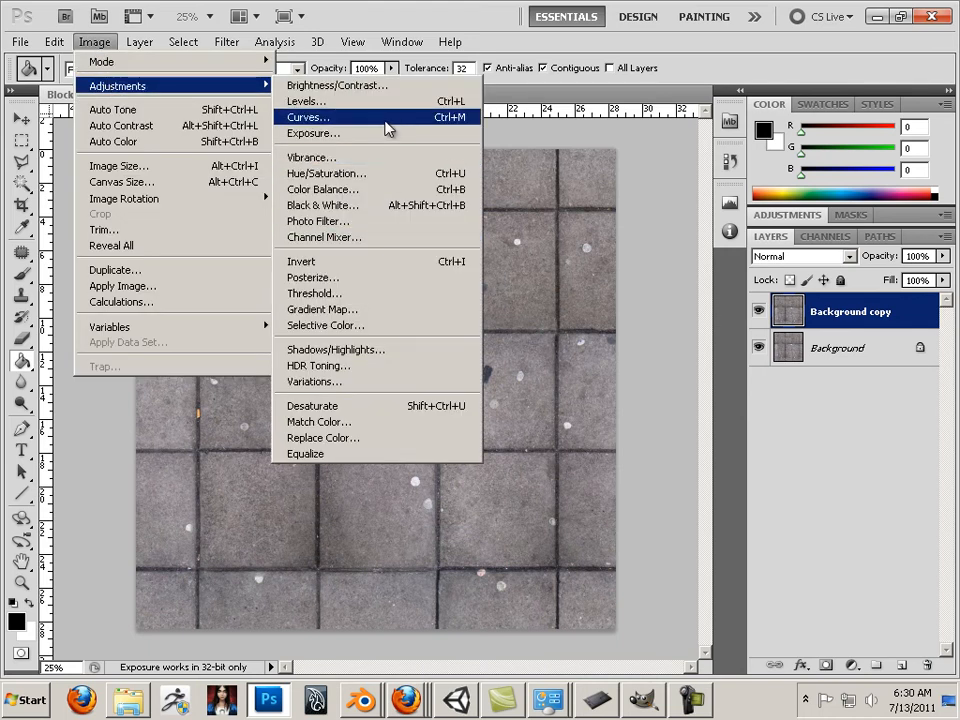
click(388, 174)
drag(672, 402, 574, 392)
click(860, 254)
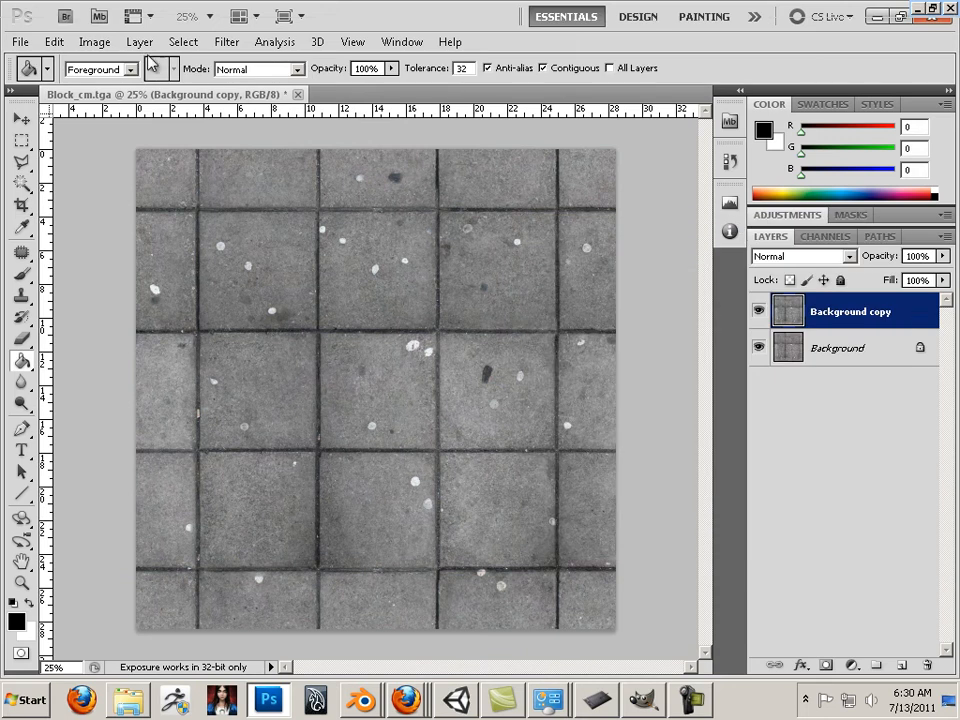
Step: Apply Levels to the Background copy layer with RGB input levels 72, 0.01 and 106
click(95, 42)
mouse_move(130, 86)
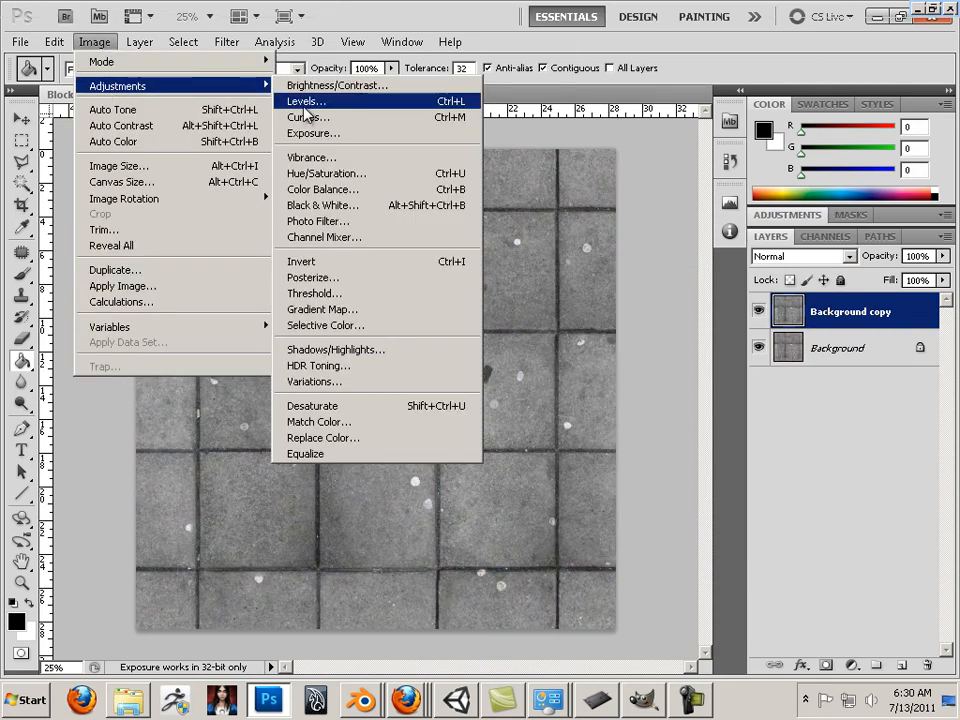
click(304, 106)
drag(484, 342, 540, 352)
drag(632, 343, 551, 343)
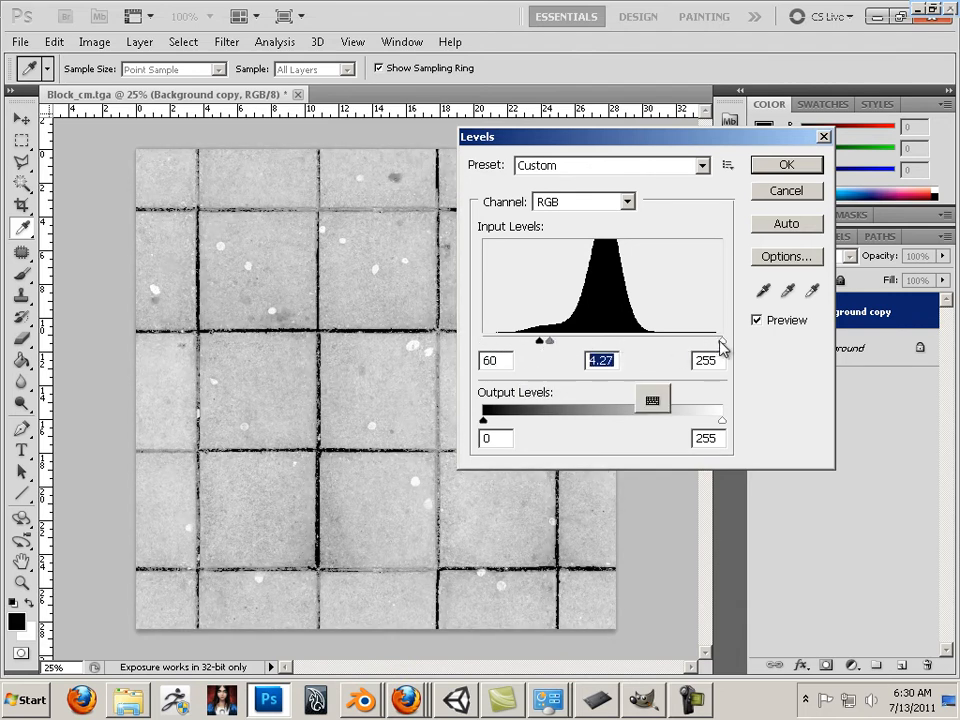
drag(721, 341, 584, 346)
click(576, 345)
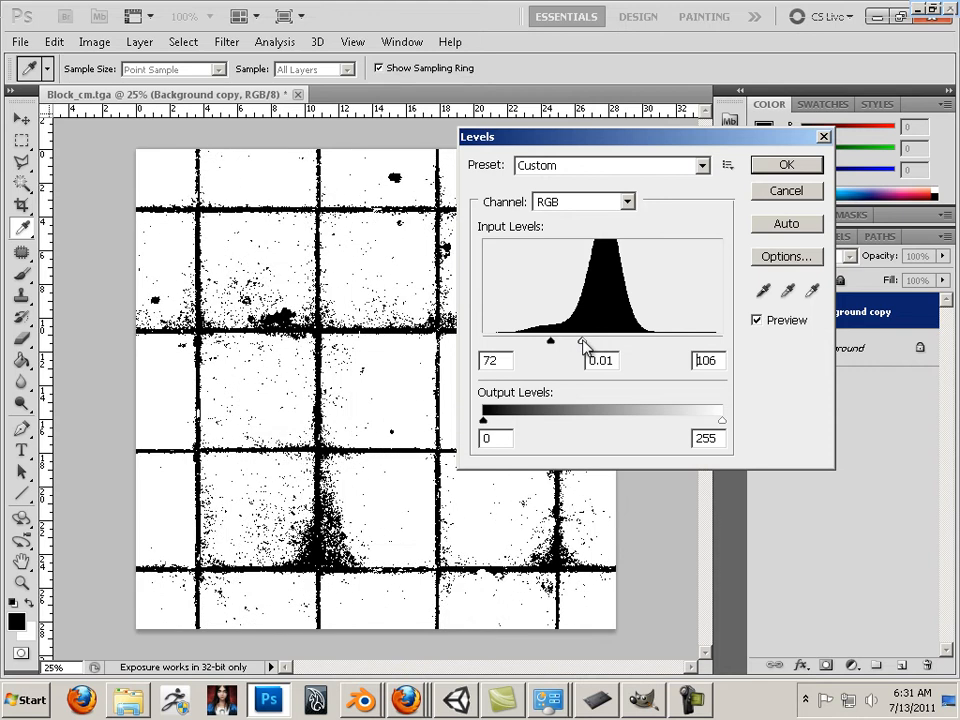
click(785, 164)
key(g)
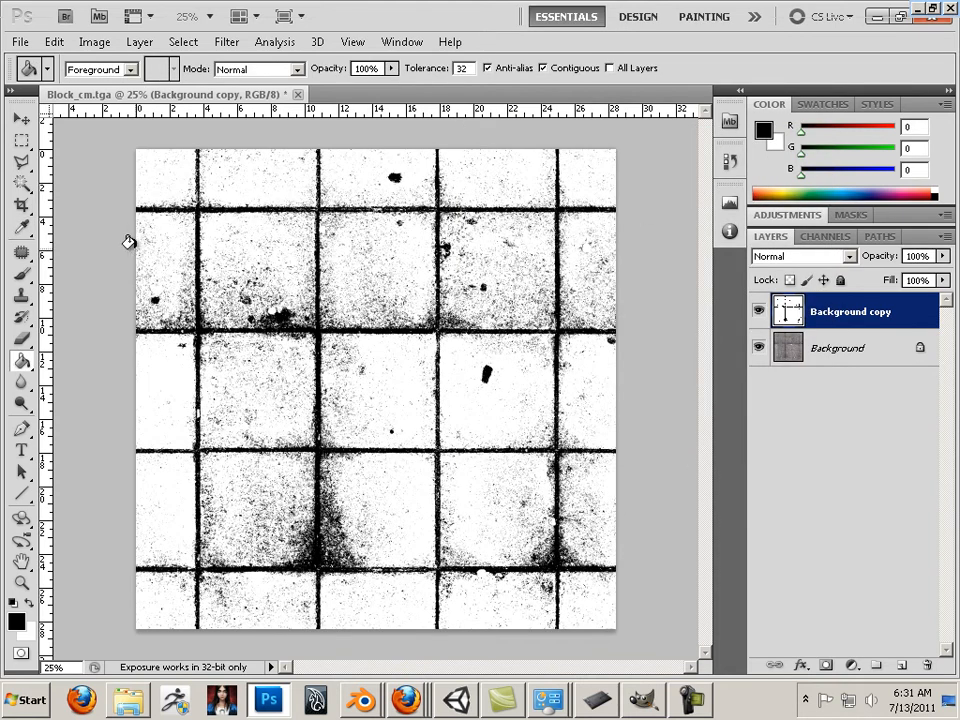
Step: Select the whole canvas, copy the Background copy layer and paste it into the Alpha 1 channel
click(20, 140)
drag(590, 605, 625, 636)
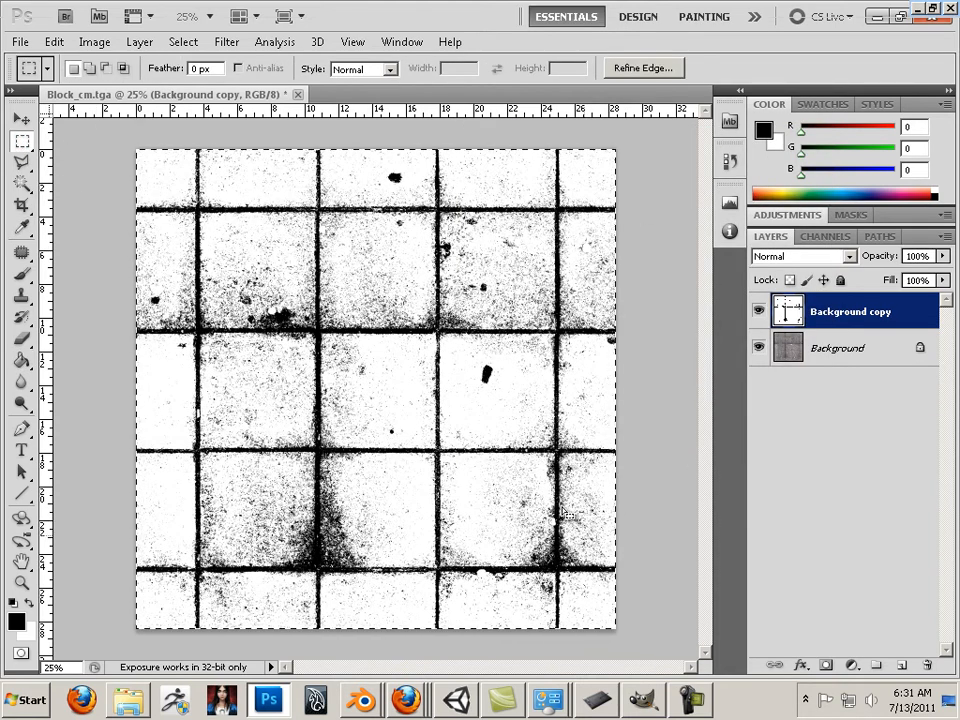
click(54, 41)
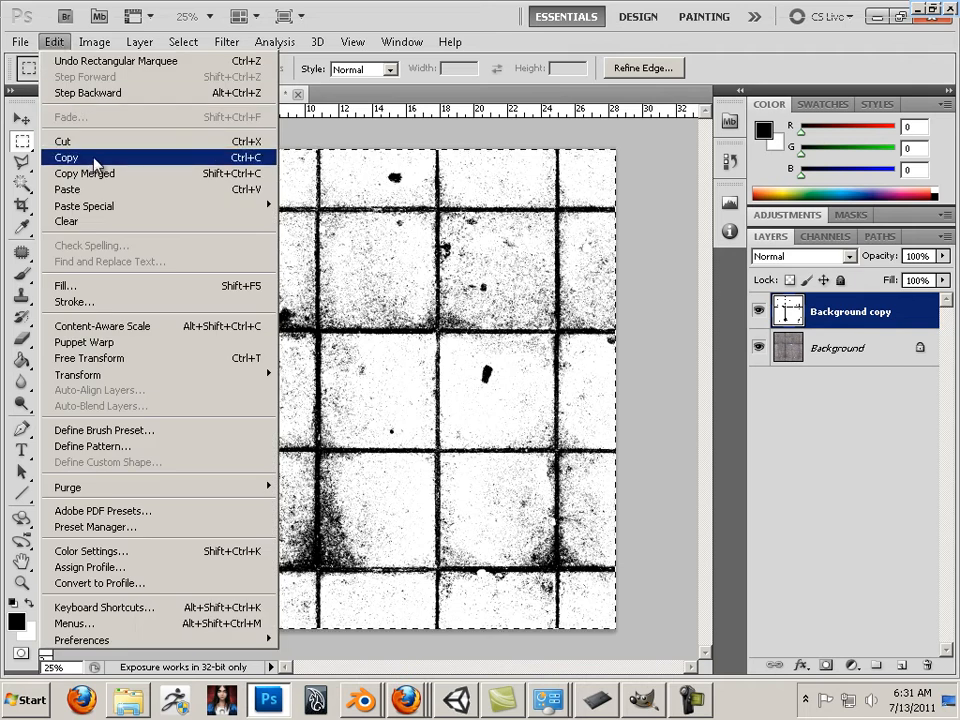
click(72, 157)
click(825, 236)
click(845, 398)
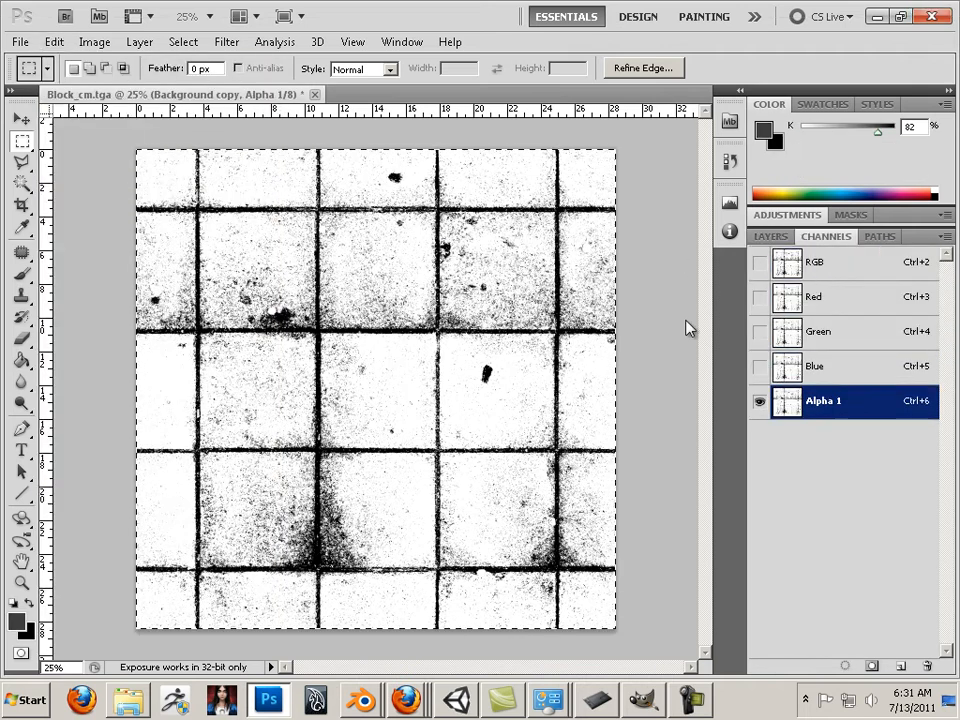
click(54, 41)
click(114, 189)
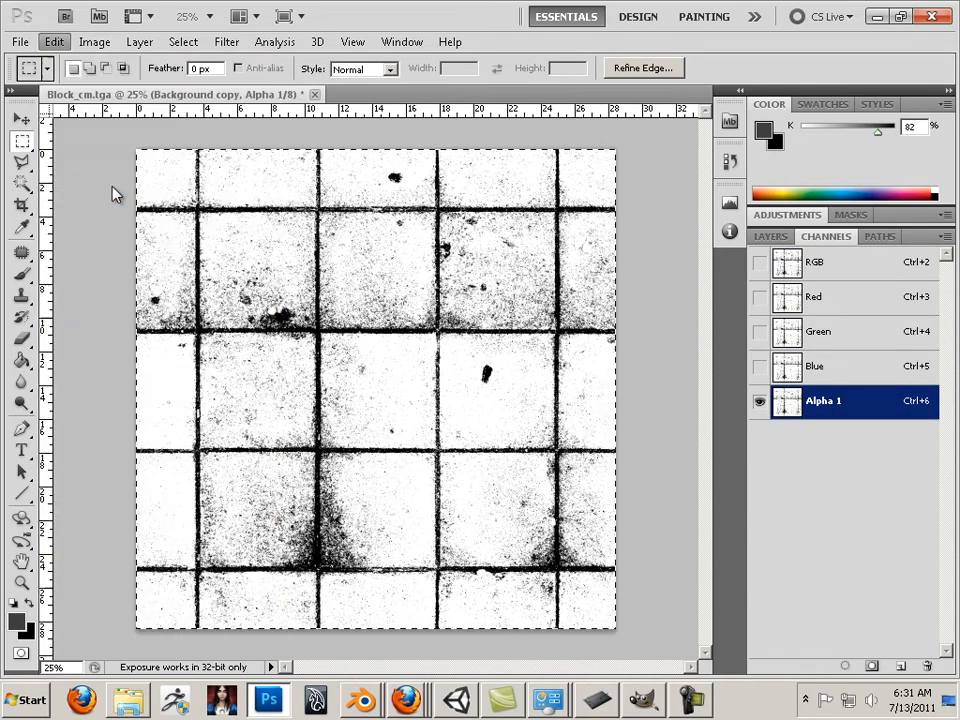
Step: Delete the black-and-white Background copy layer and make a fresh duplicate of the Background layer
click(774, 238)
drag(845, 315, 926, 665)
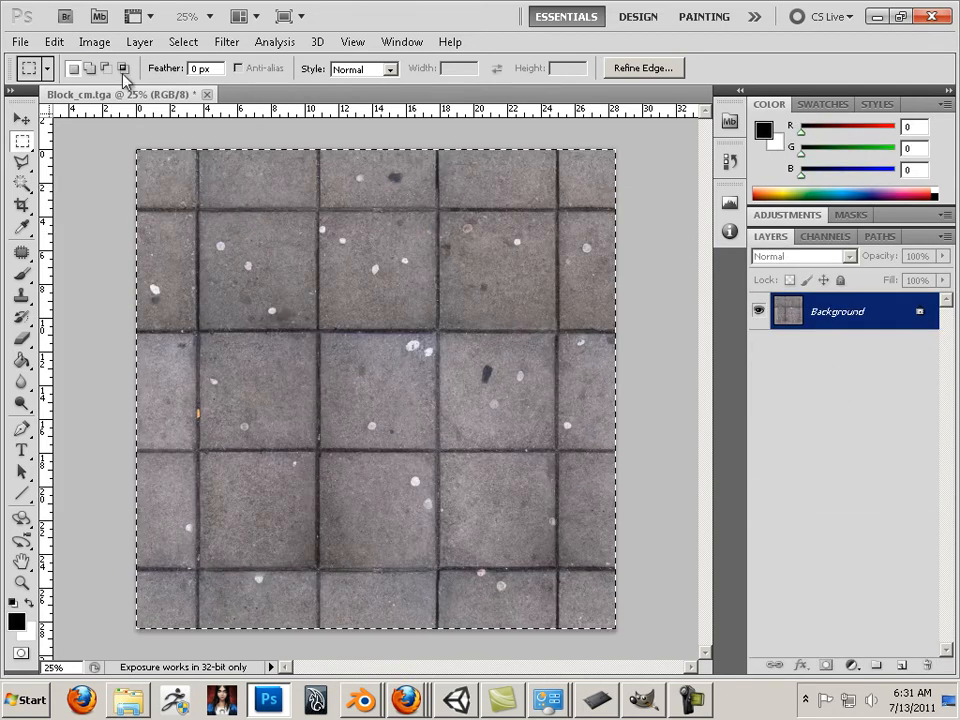
right_click(851, 312)
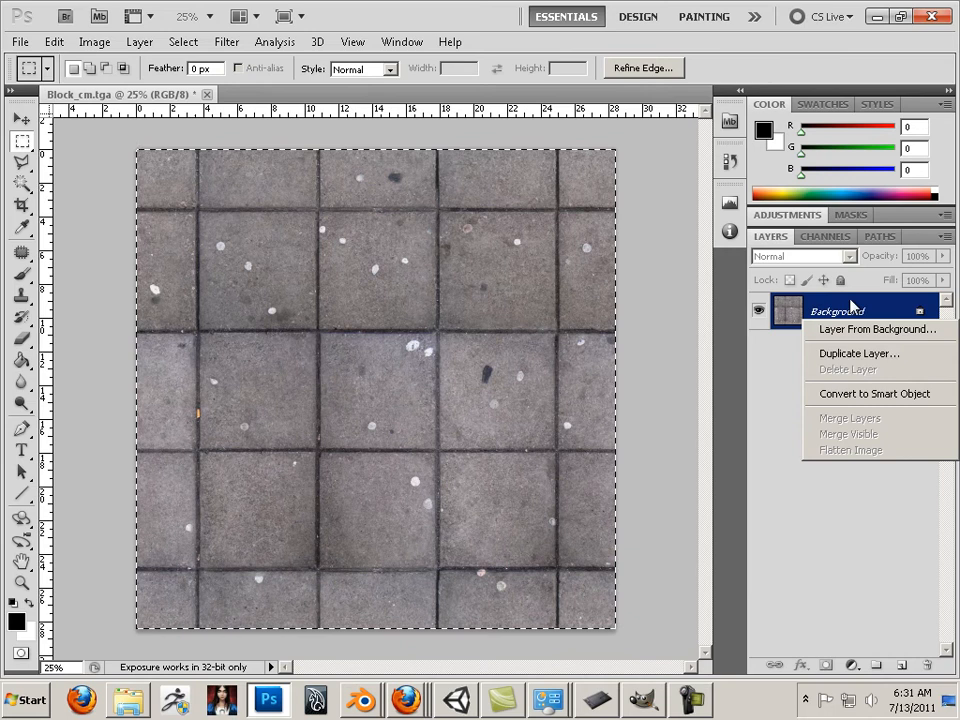
click(858, 358)
click(629, 210)
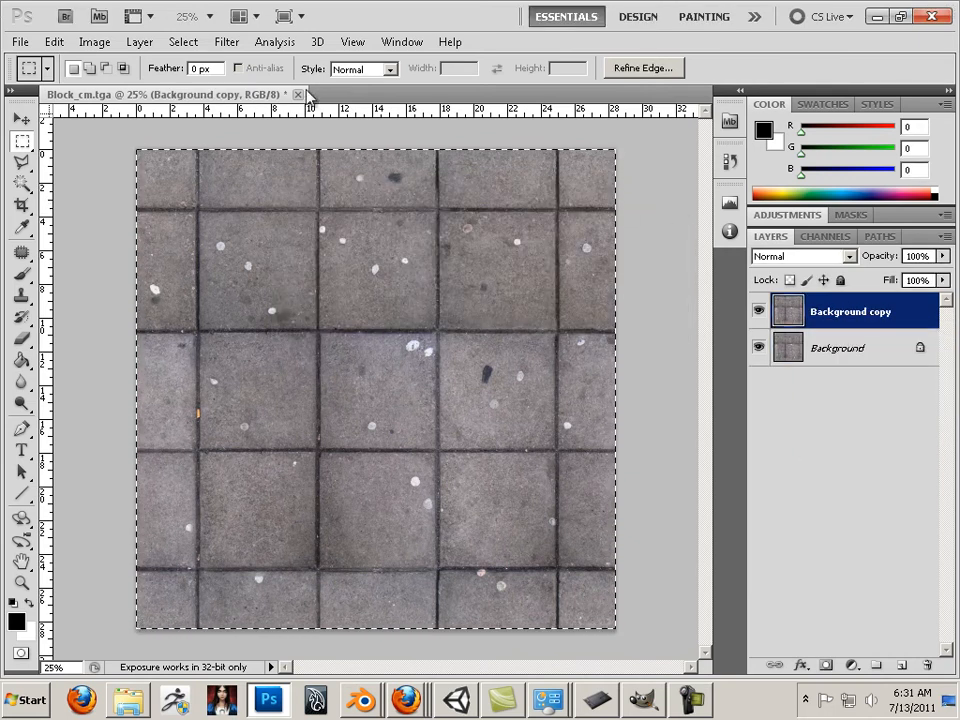
Step: Convert the Background copy layer with Black & White using Reds 300, Yellows 153, Greens 170, Cyans 155 and Blues 135
click(105, 47)
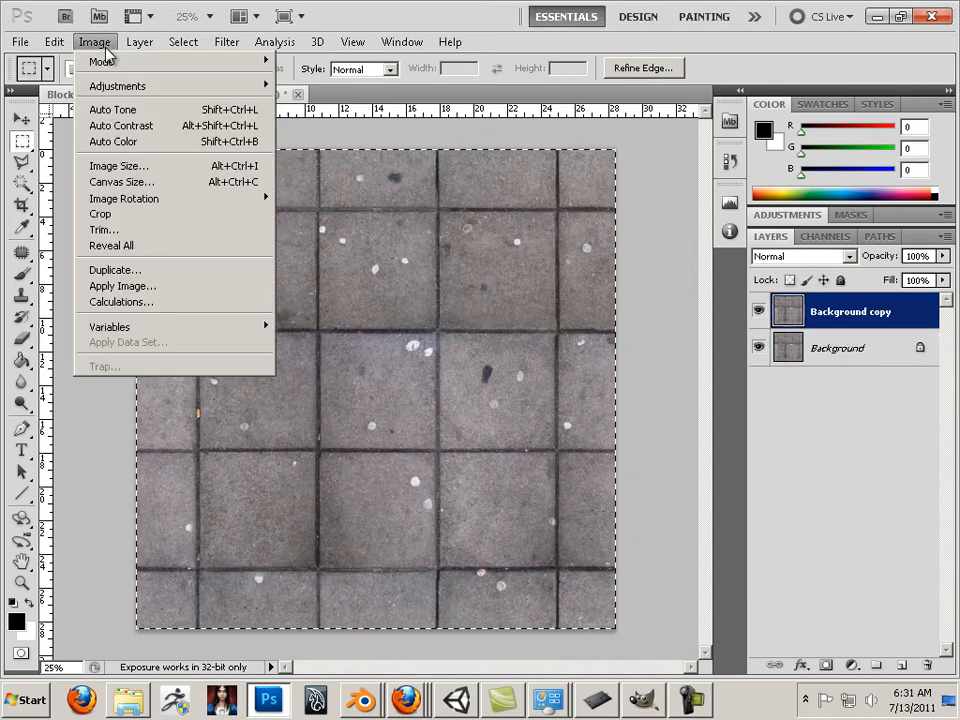
mouse_move(100, 86)
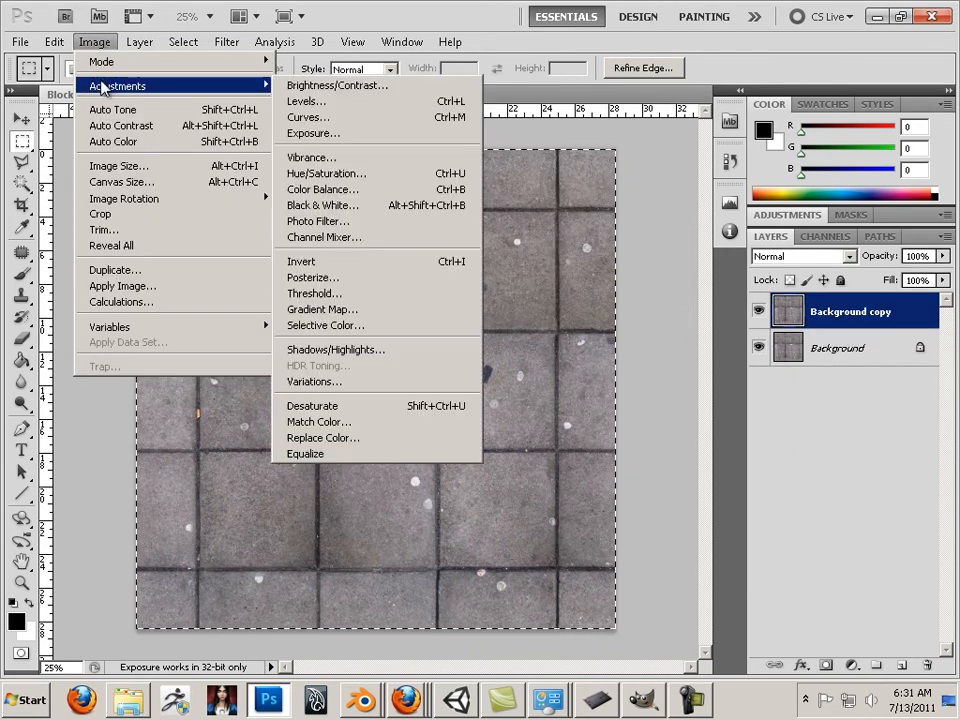
click(364, 206)
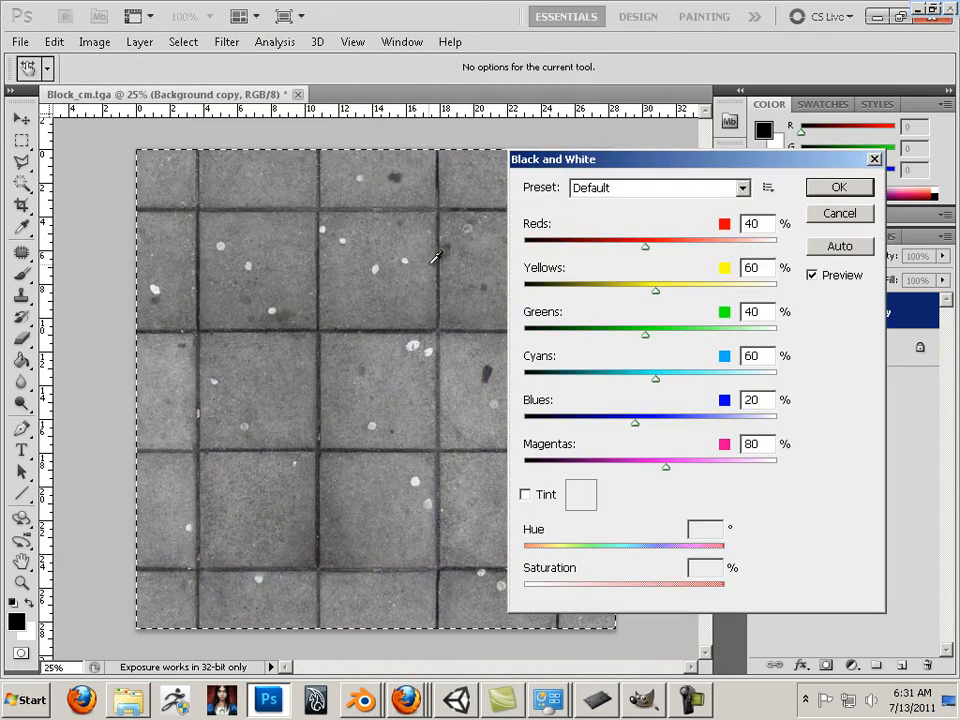
drag(647, 252, 682, 255)
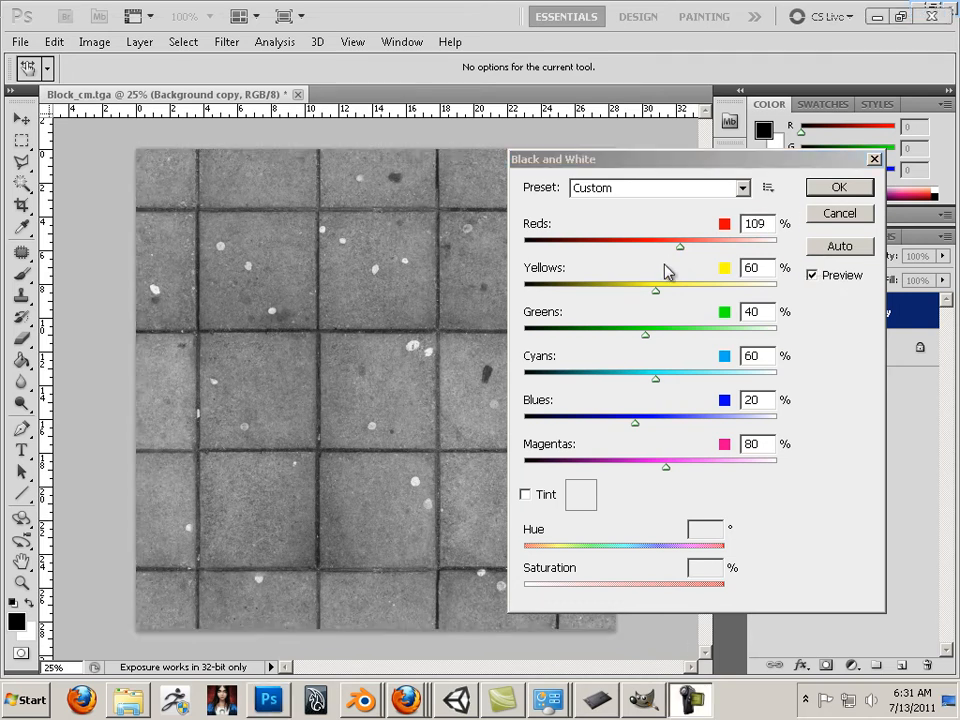
click(656, 293)
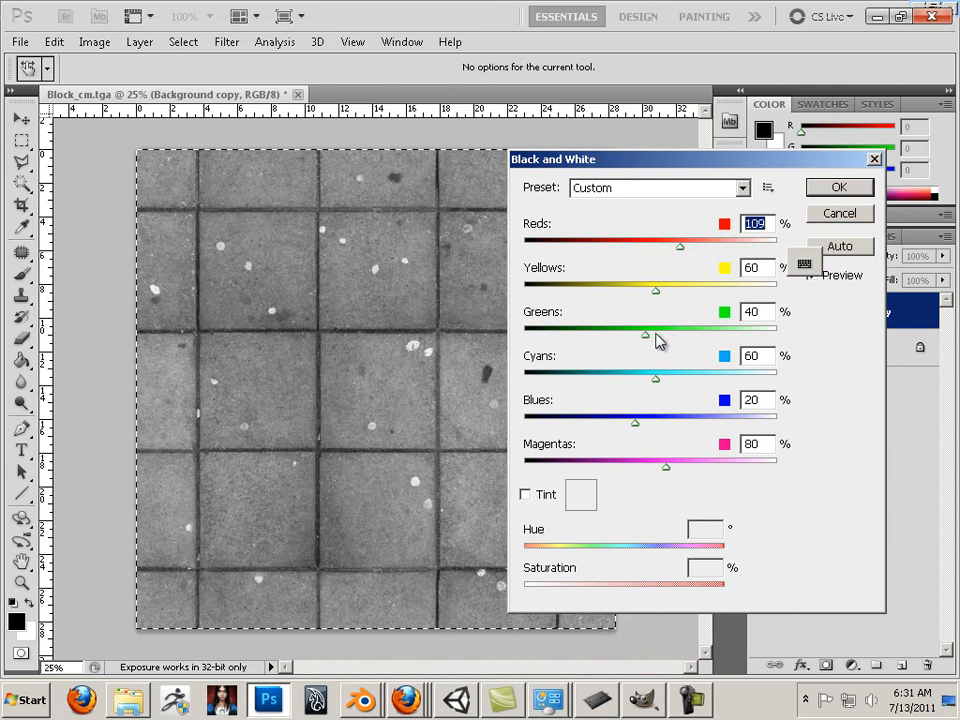
drag(656, 337, 711, 335)
click(665, 378)
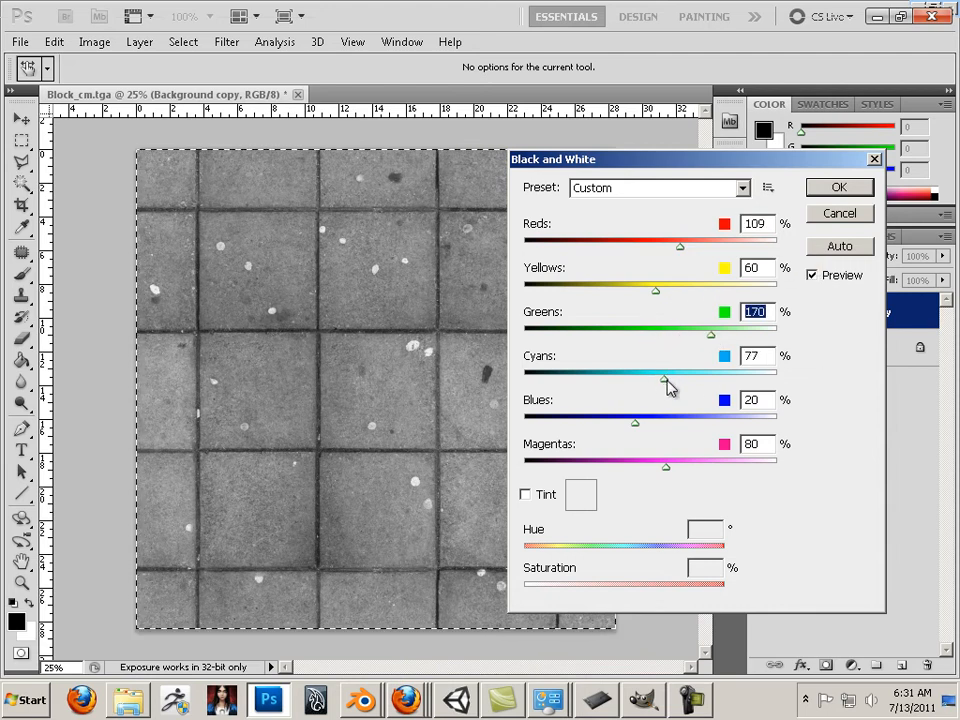
drag(707, 385, 703, 381)
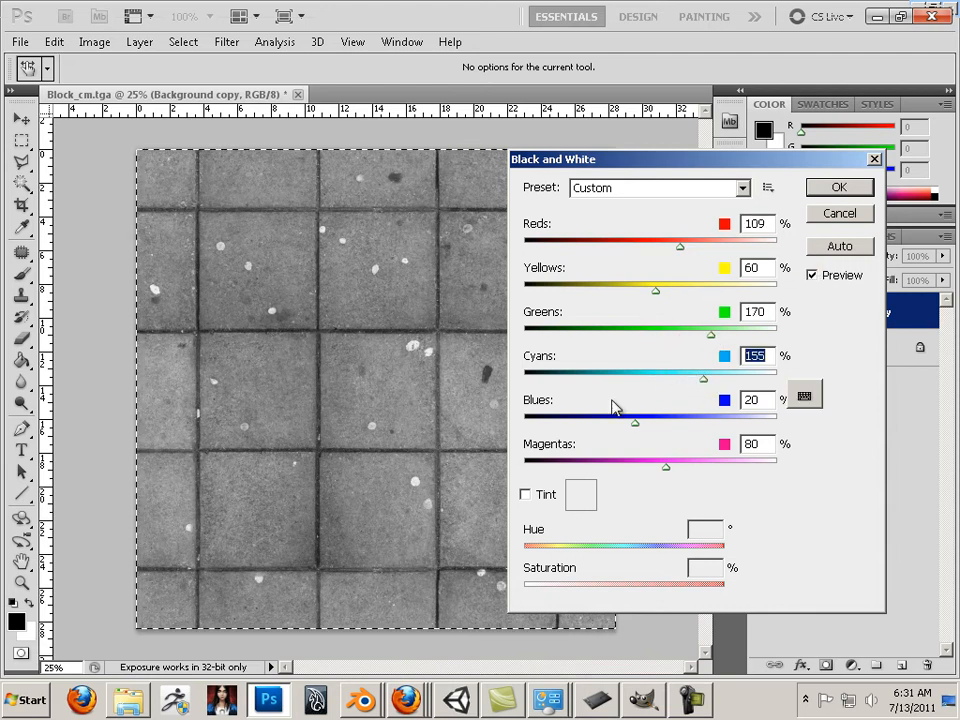
drag(634, 424, 693, 424)
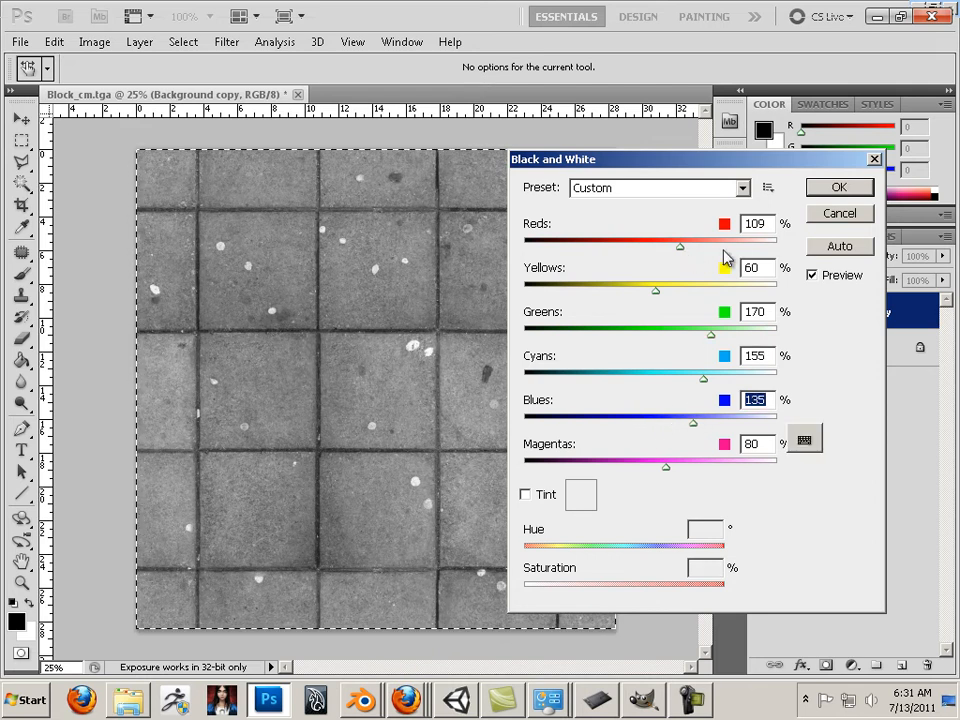
drag(681, 247, 791, 250)
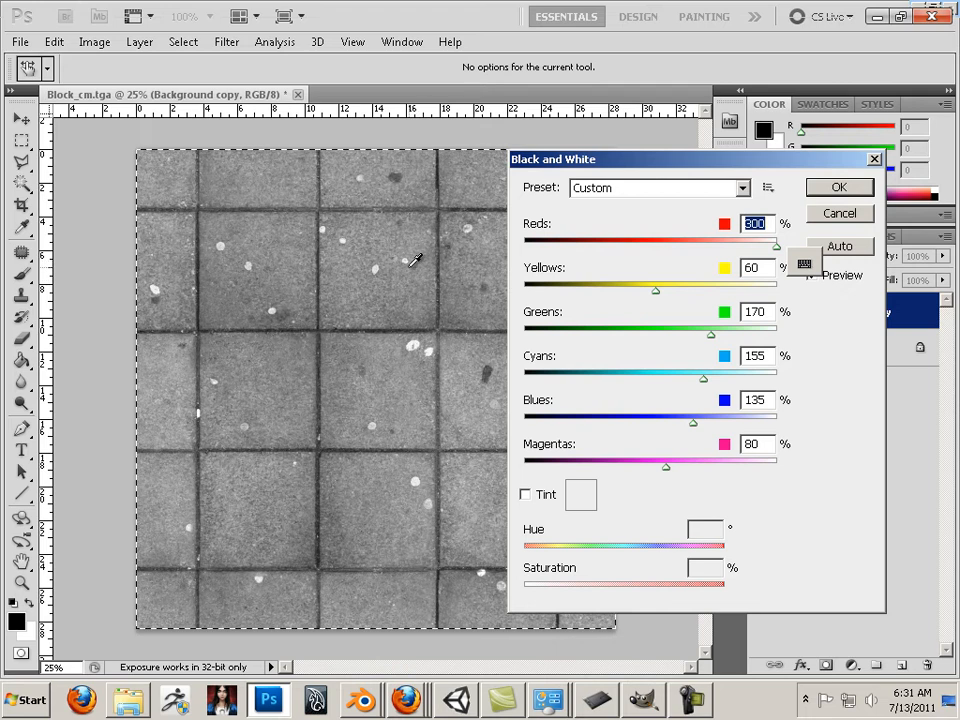
drag(663, 291, 702, 291)
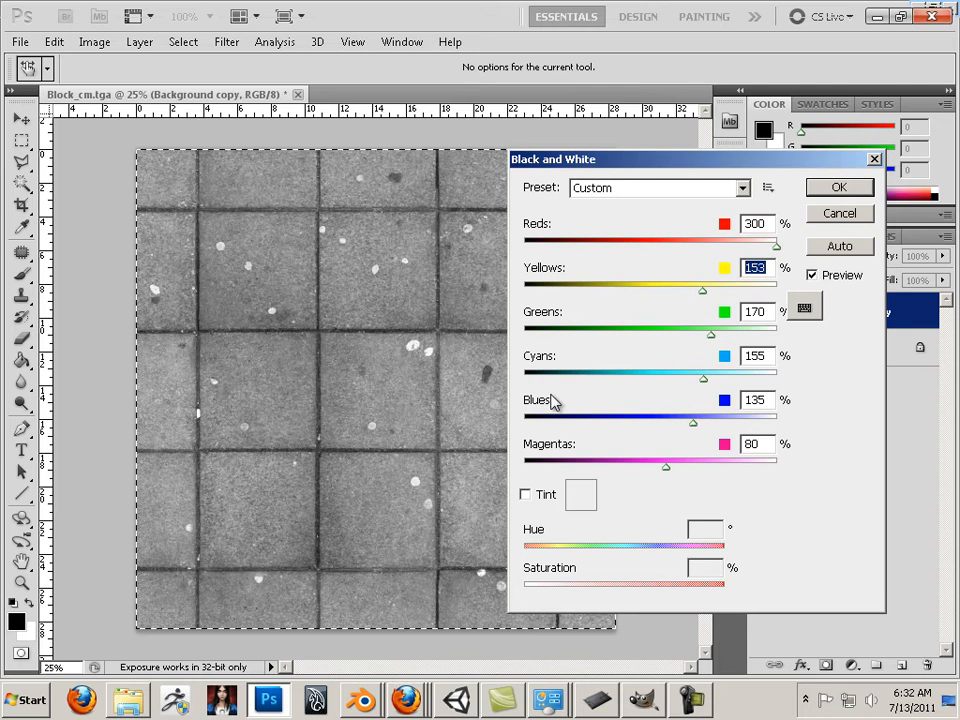
key(shift+ctrl+u)
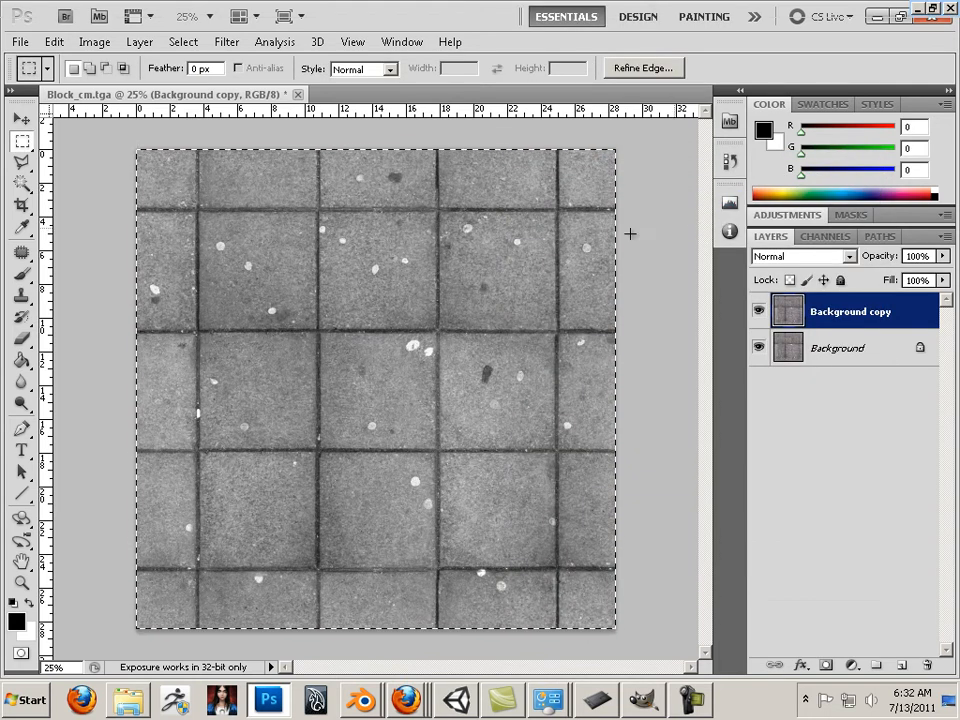
Step: Apply Levels to the Background copy layer with the black input at 111 and the white input slightly above 113 for stark contrast
click(94, 42)
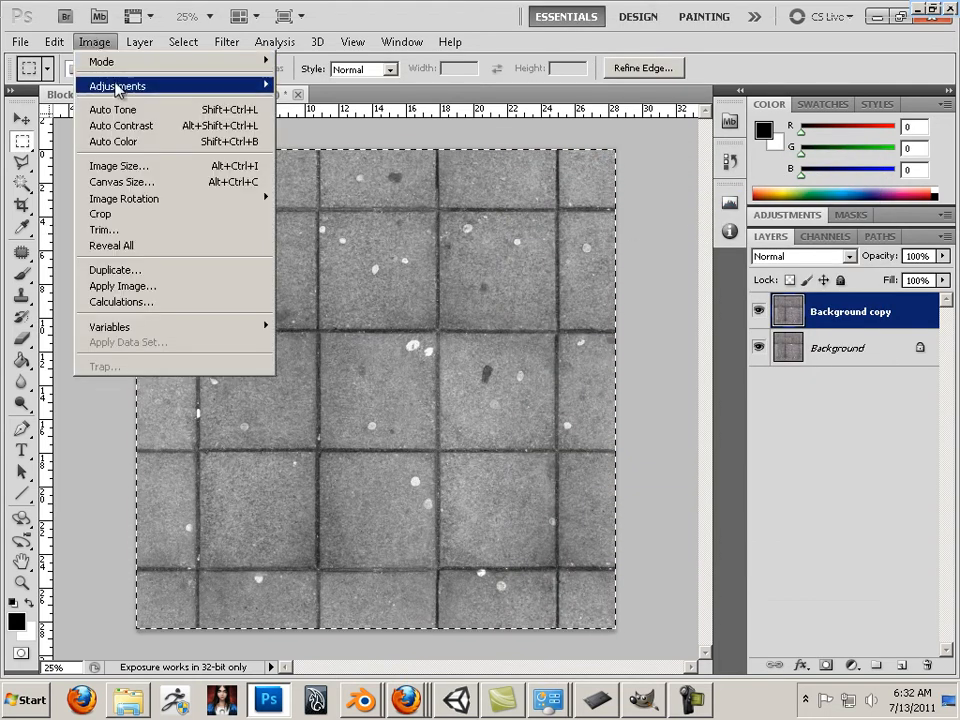
mouse_move(230, 86)
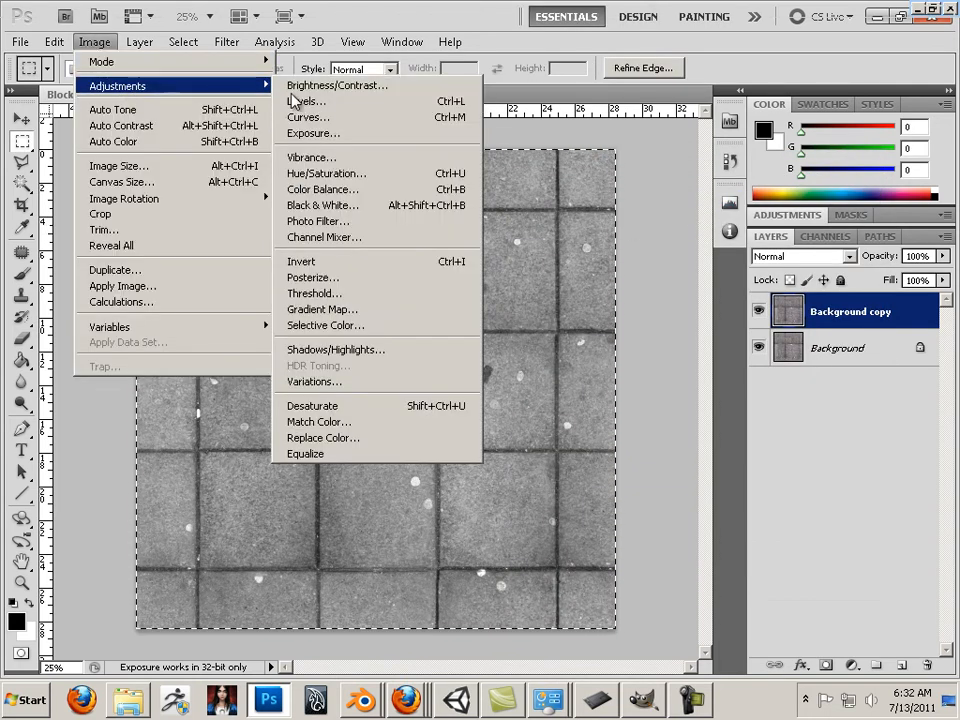
click(368, 101)
drag(603, 345, 589, 345)
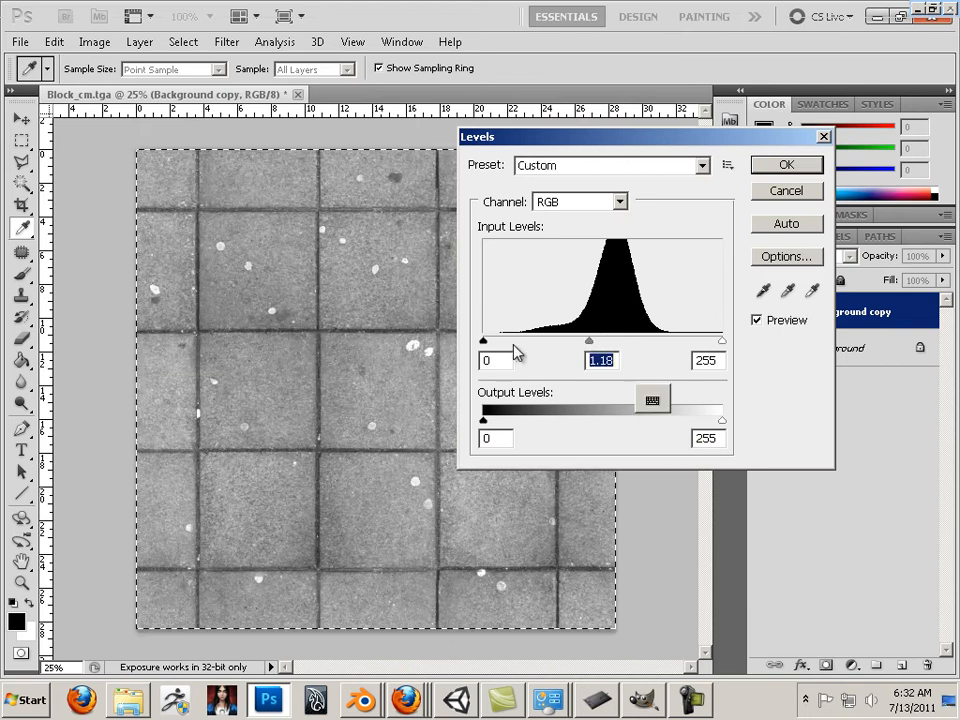
drag(487, 345, 563, 343)
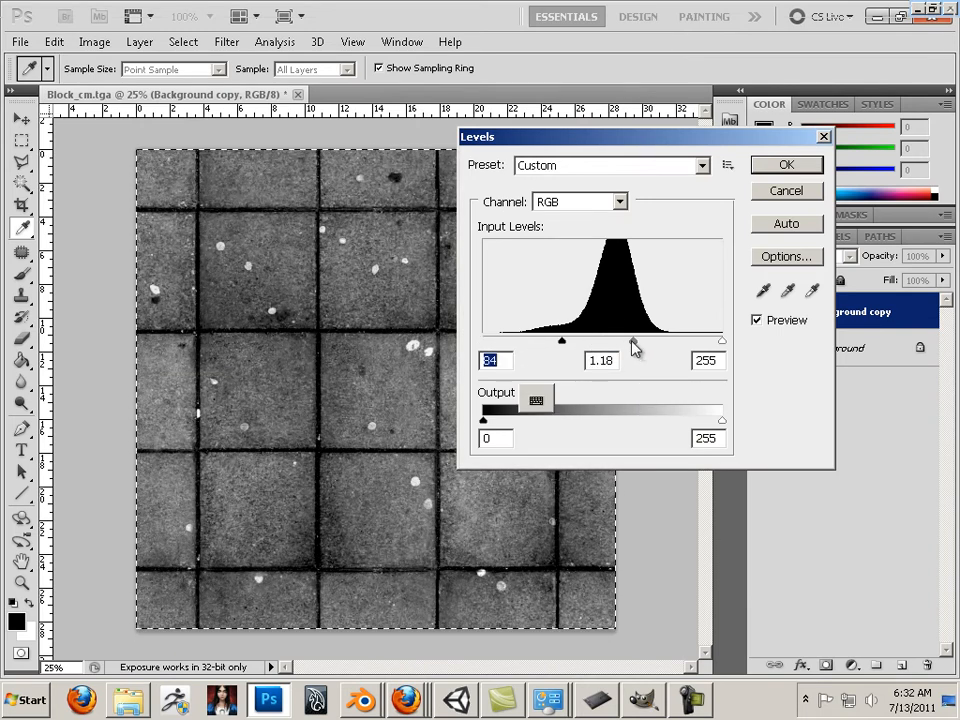
drag(634, 343, 569, 345)
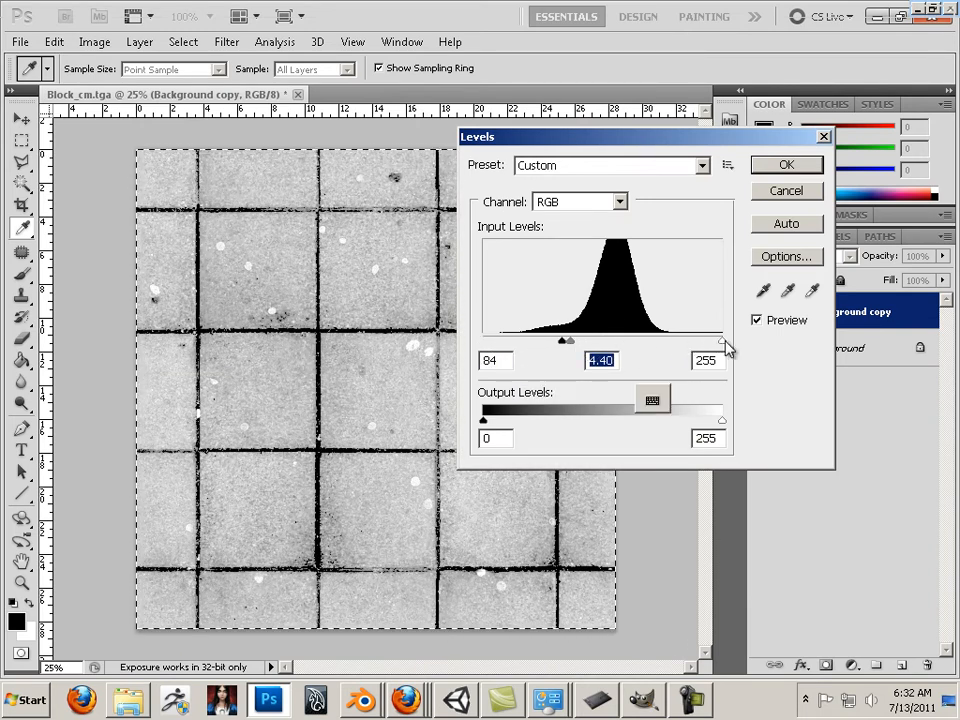
drag(724, 342, 588, 343)
key(shift+Tab)
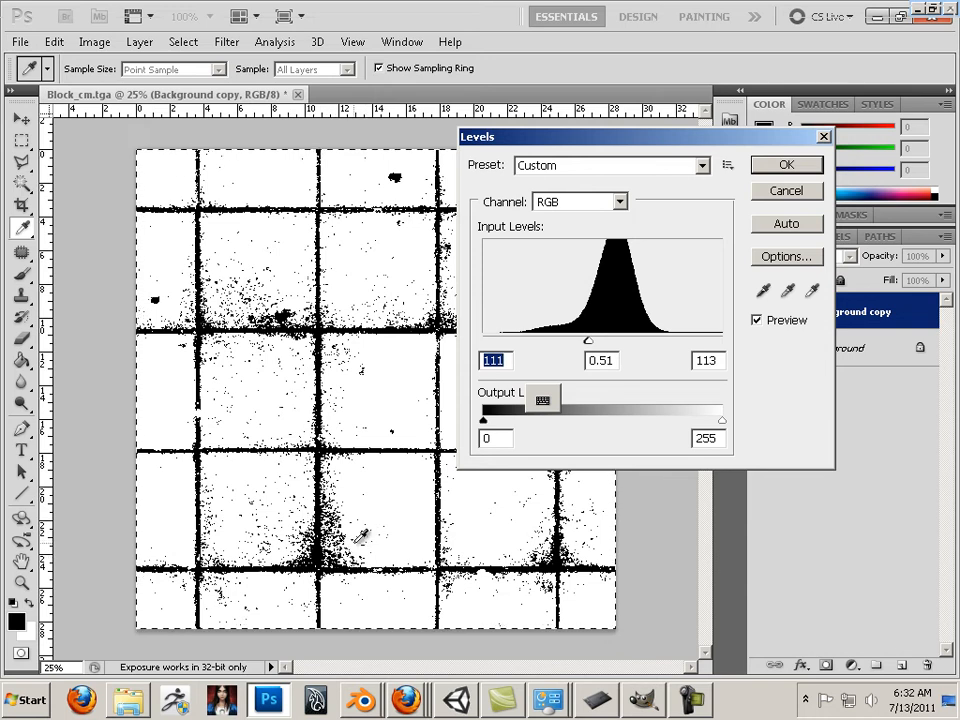
drag(590, 343, 600, 342)
click(772, 168)
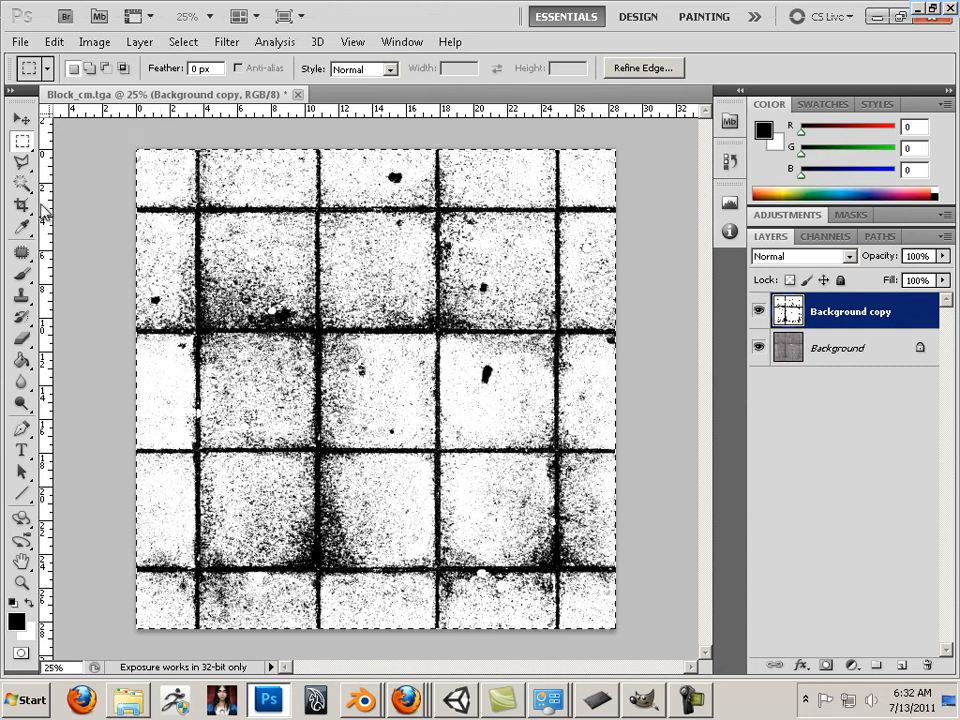
Step: Copy the black-and-white Background copy layer and paste it into the Alpha 1 channel
click(56, 41)
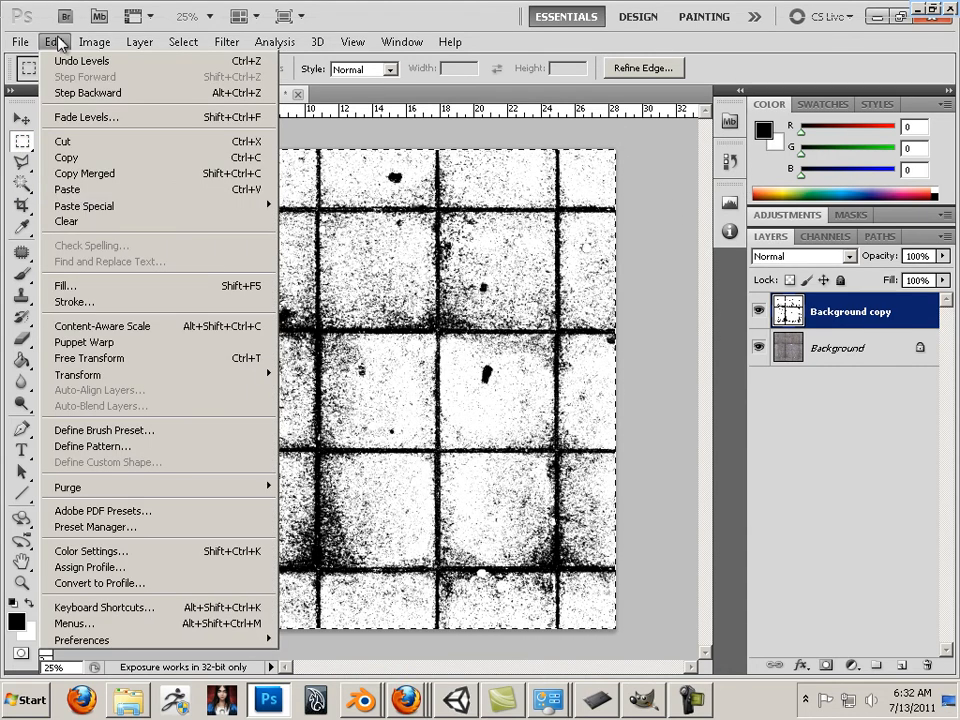
click(98, 157)
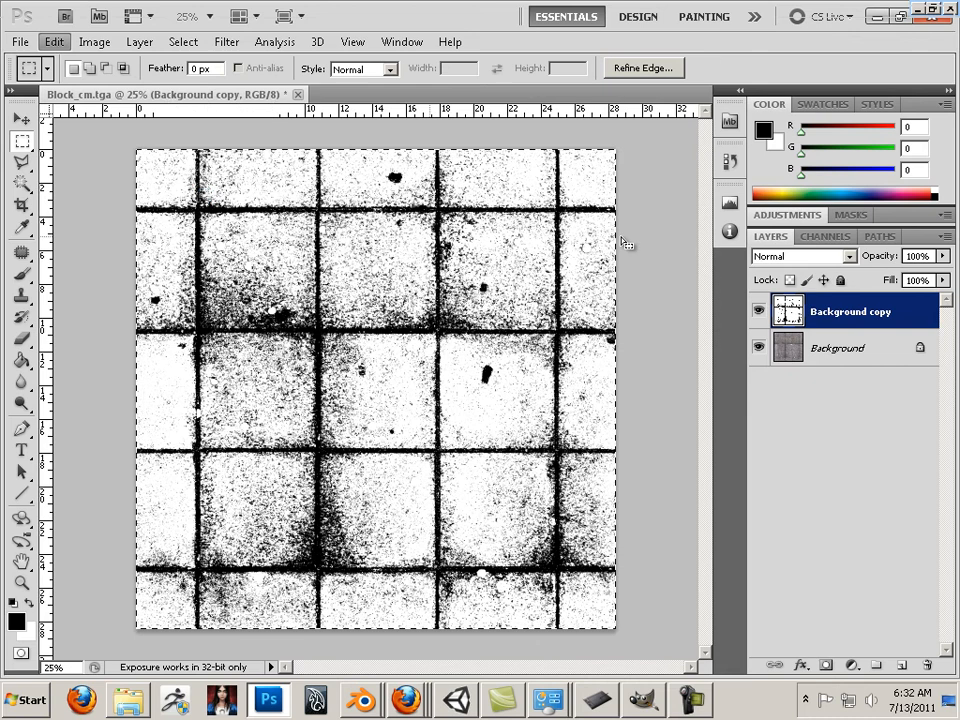
click(825, 237)
click(840, 402)
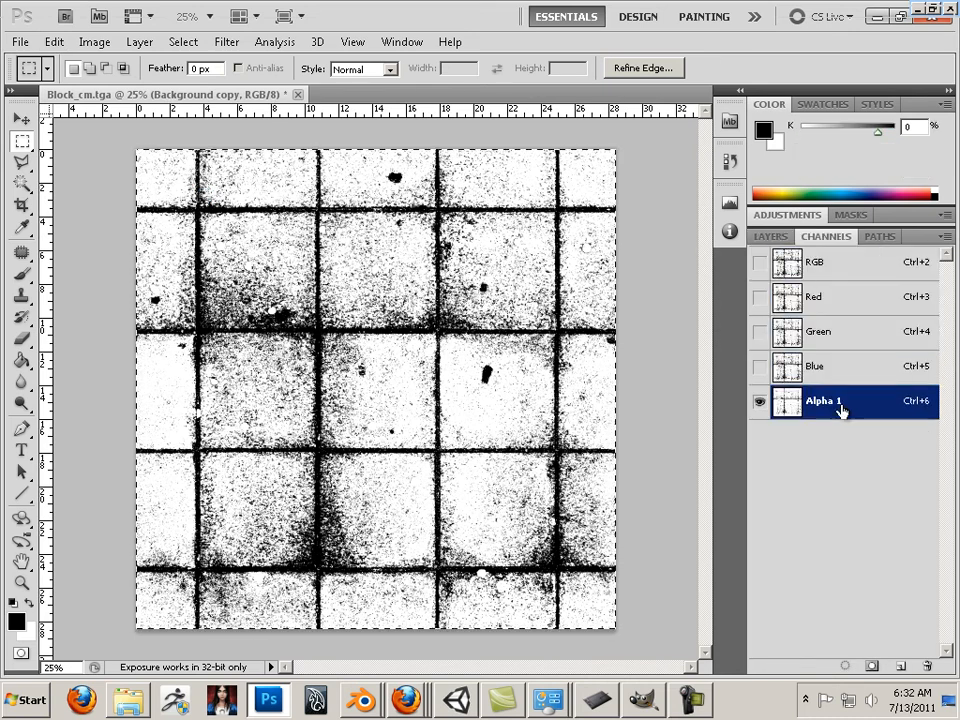
click(54, 41)
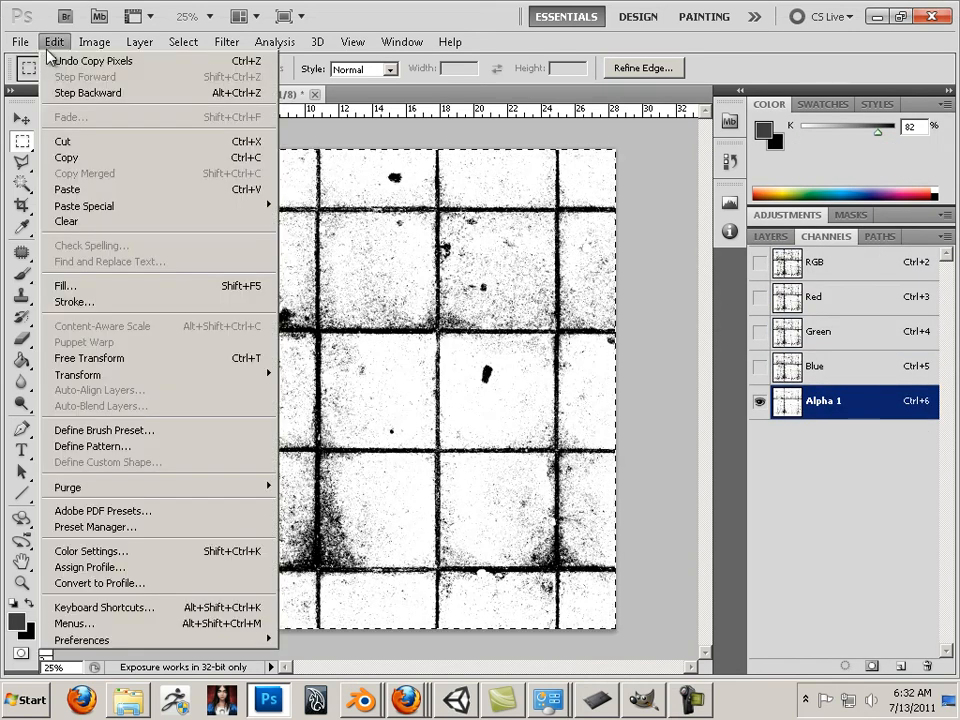
click(66, 190)
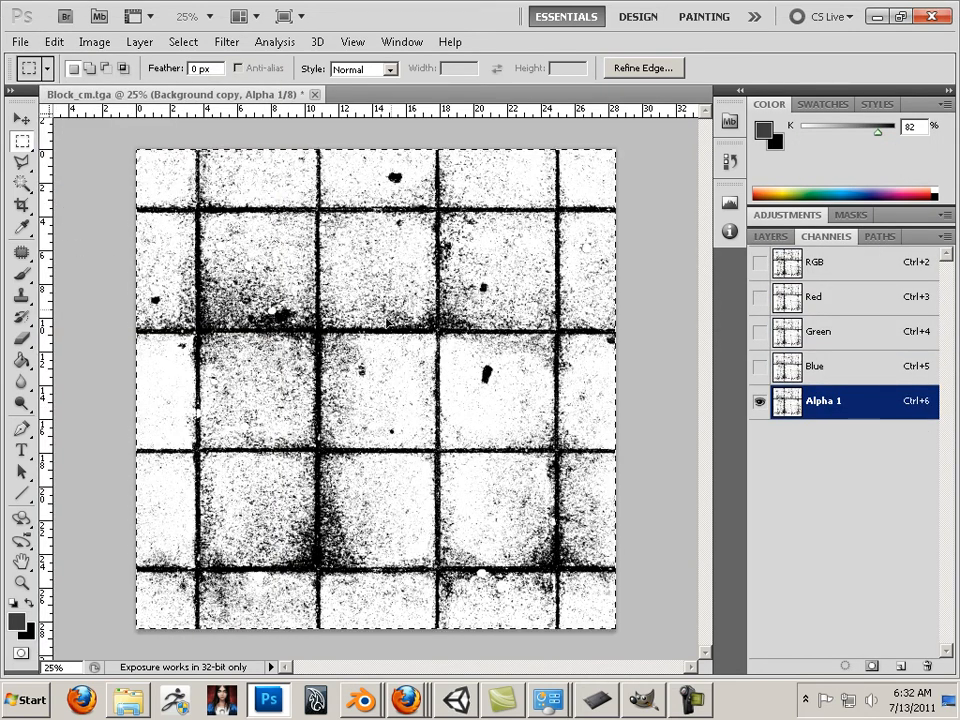
Step: Try filling the lower-right full tile of the Alpha 1 channel with the dark grey foreground using the Paint Bucket, and undo it
click(20, 360)
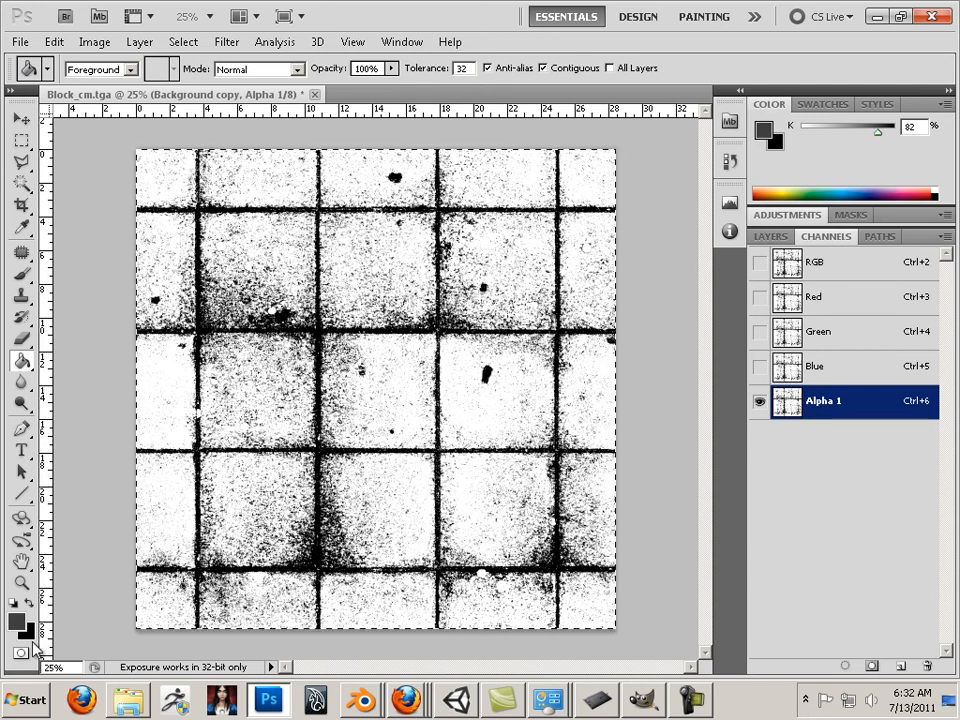
click(450, 499)
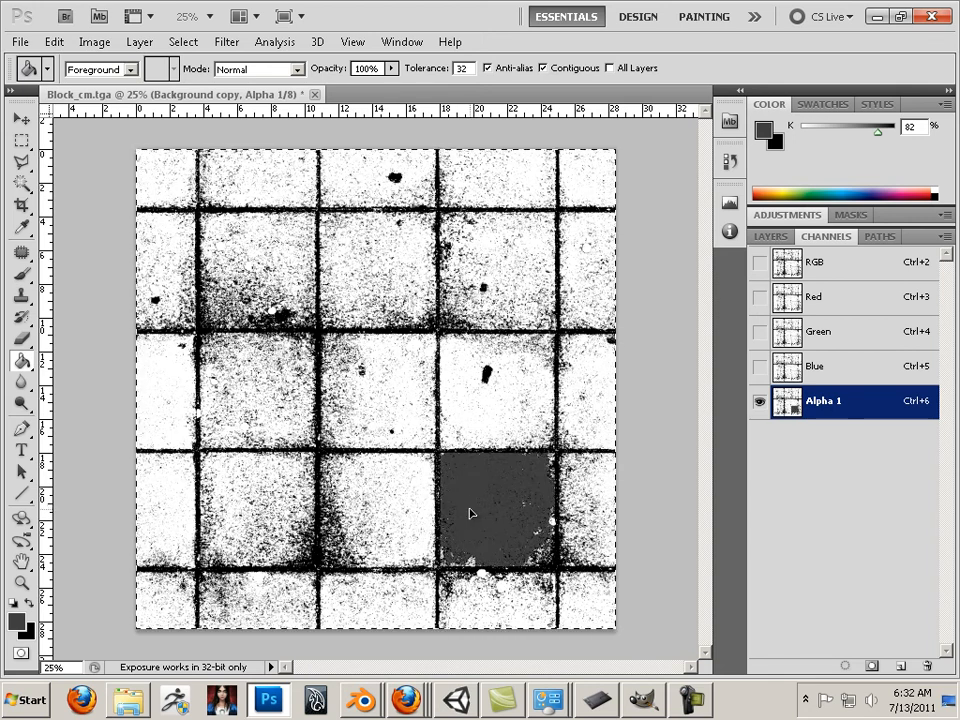
key(ctrl+z)
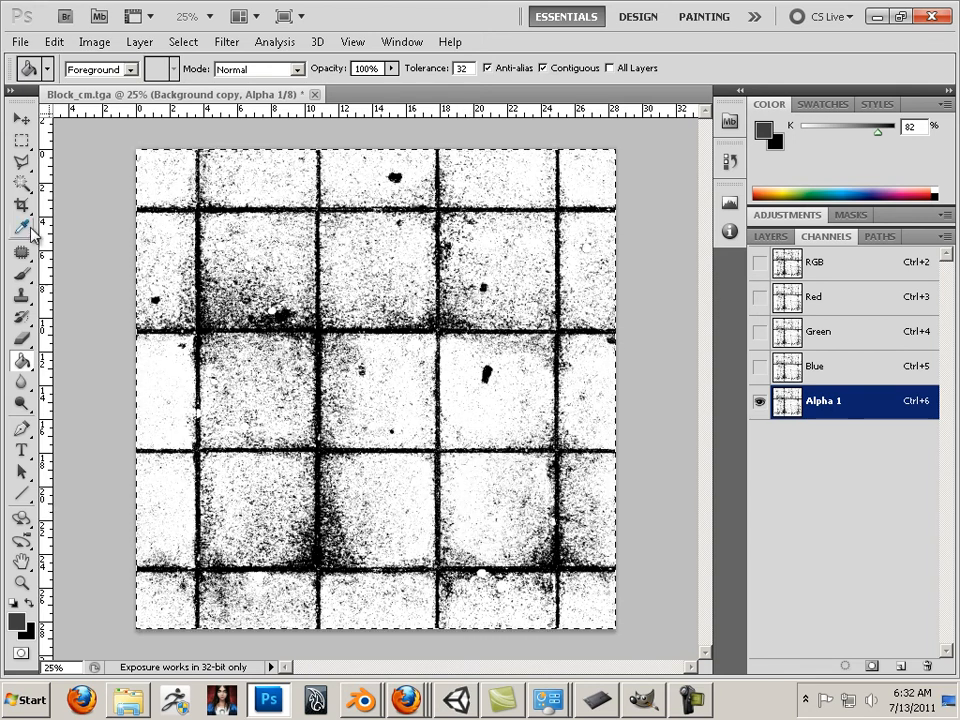
Step: Activate the Brush tool and set its blending mode to Overlay
click(21, 140)
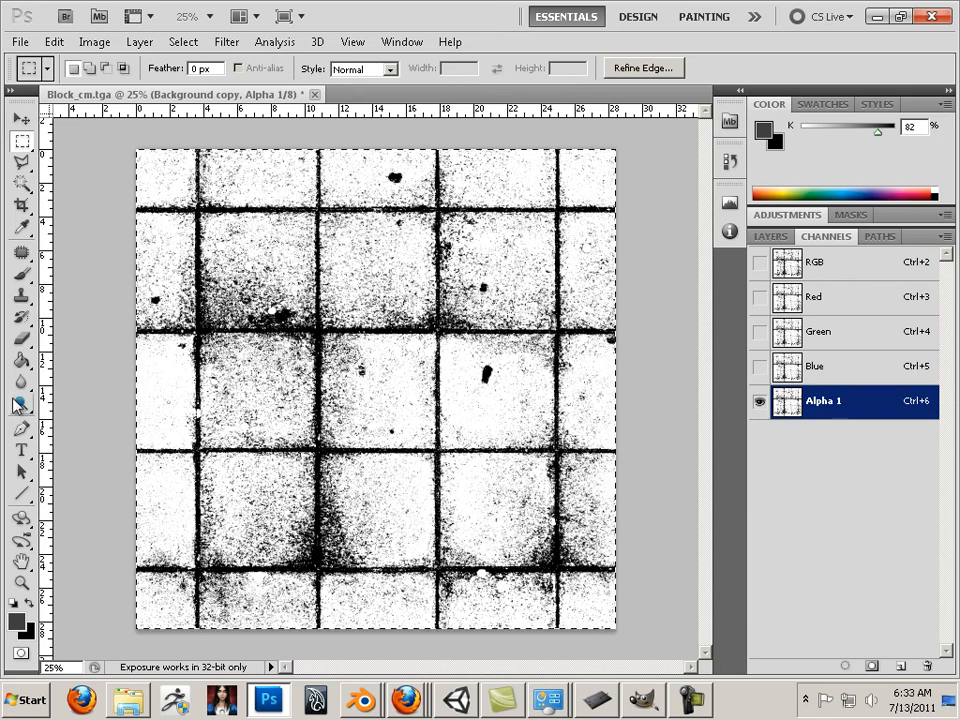
key(b)
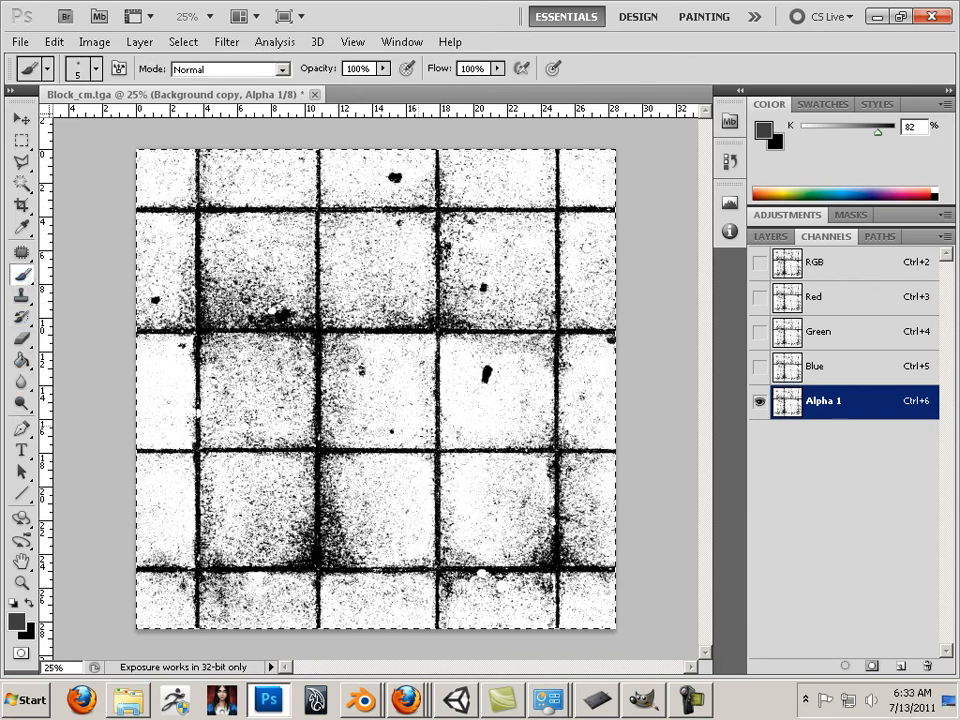
key(bracketright)
key(bracketright)
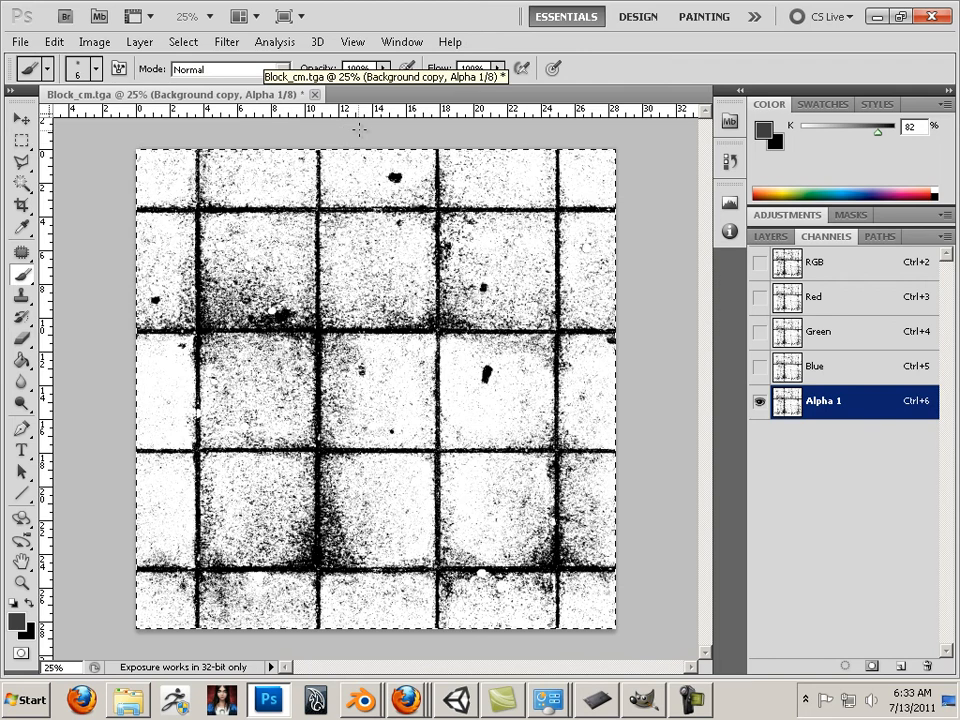
click(283, 69)
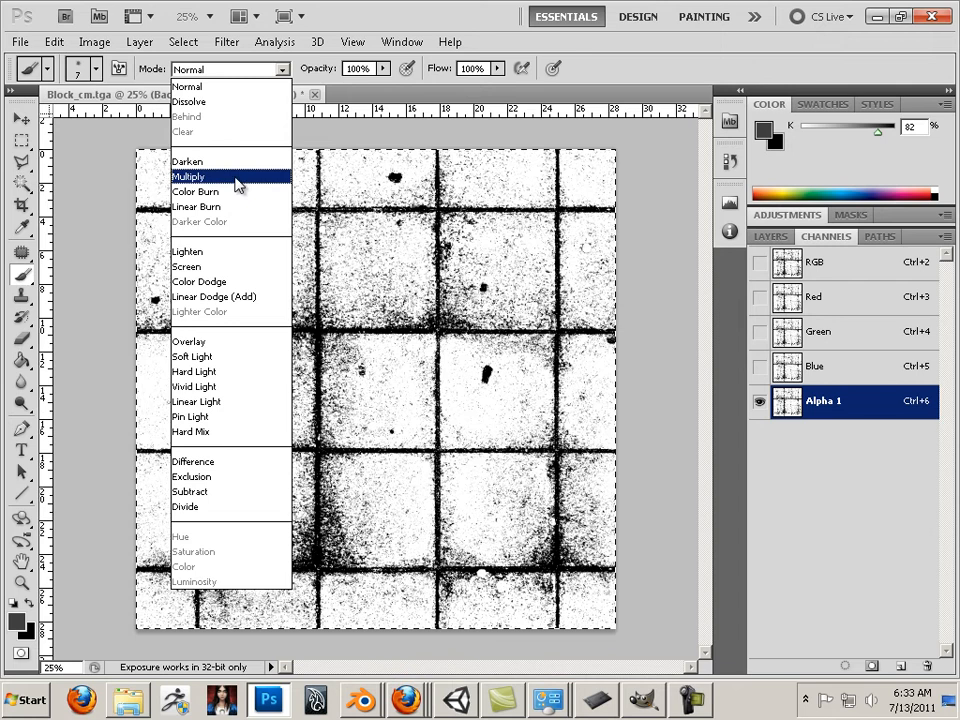
click(236, 341)
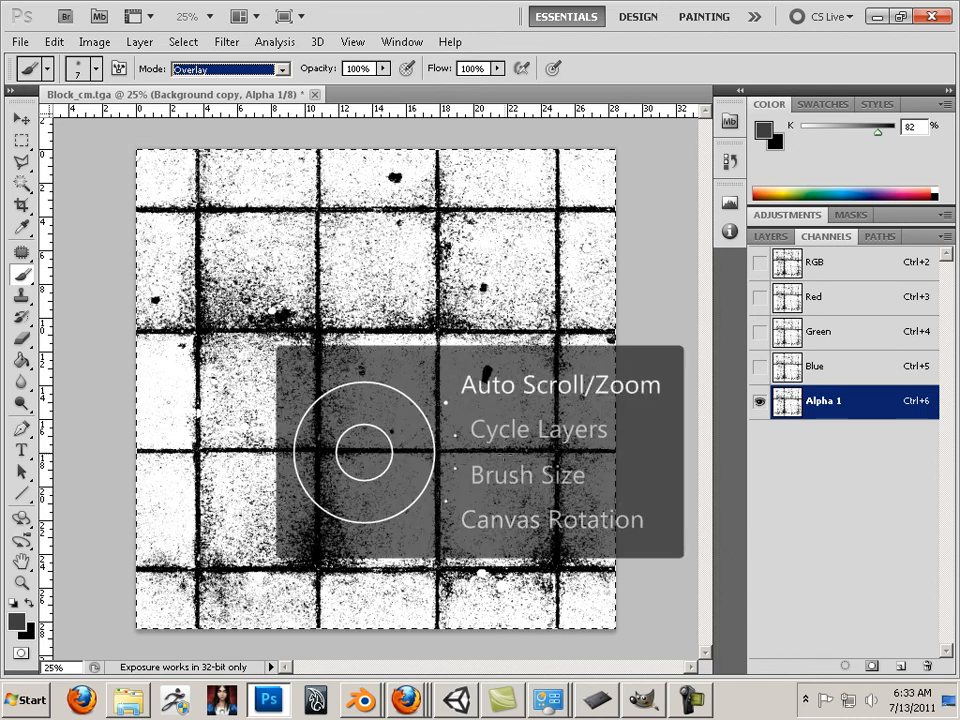
Step: Enlarge the brush to a size of 250
key(bracketright)
key(bracketright)
key(bracketright)
key(bracketright)
key(bracketright)
key(bracketright)
key(bracketright)
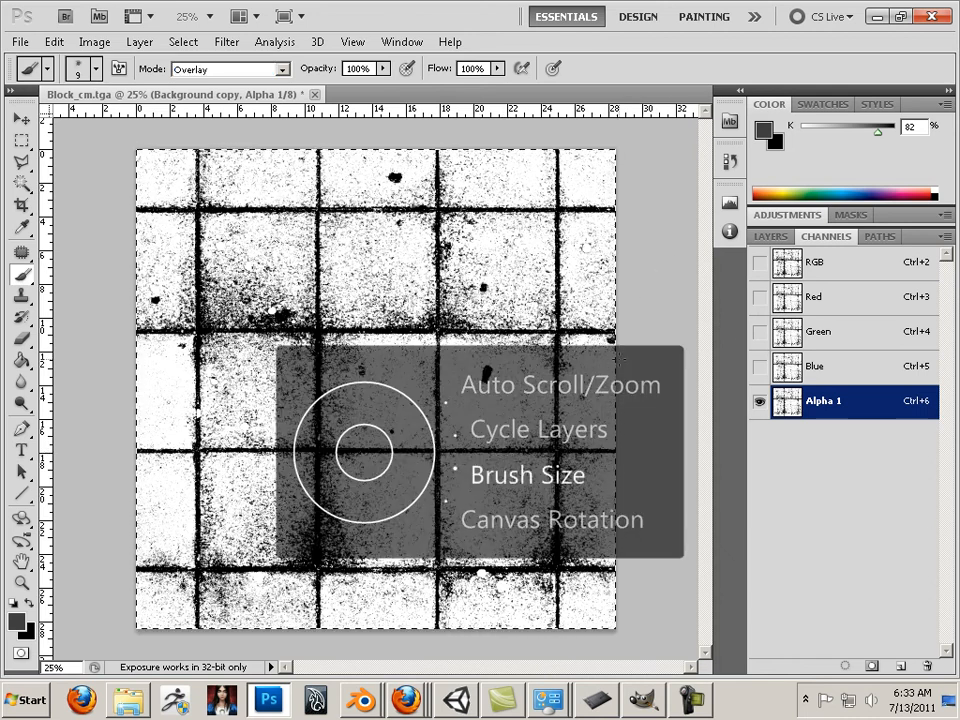
key(bracketright)
key(bracketright)
key(bracketright)
key(bracketright)
key(bracketright)
key(bracketright)
key(bracketright)
key(bracketright)
key(bracketright)
key(bracketright)
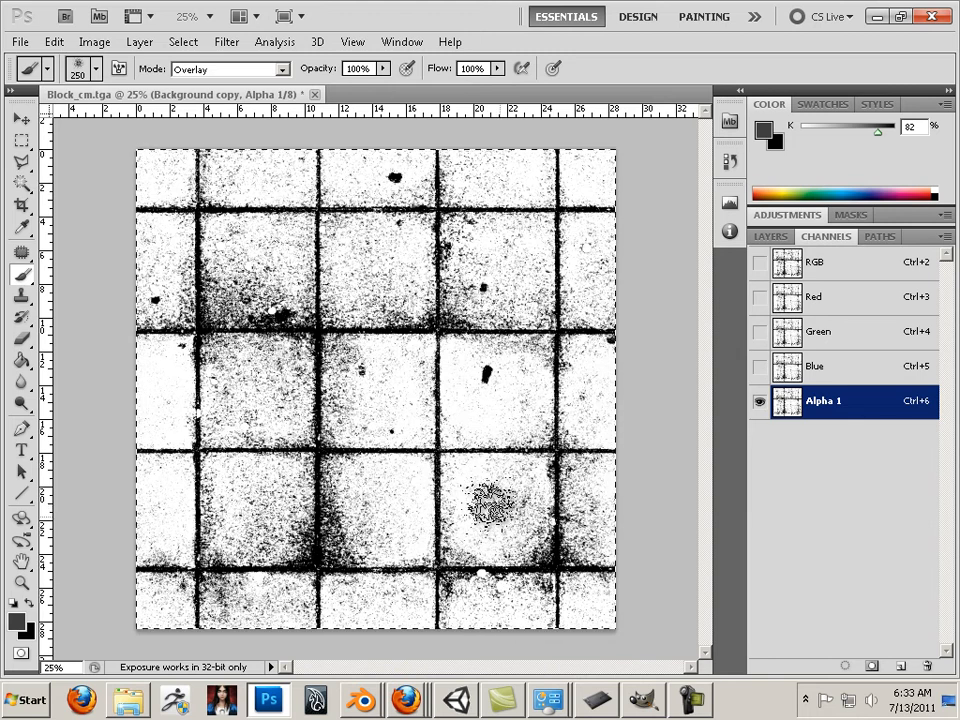
Step: Set the brush mode to Multiply, try a short dark grey stroke on the lower-right full tile, and undo the stroke
click(240, 70)
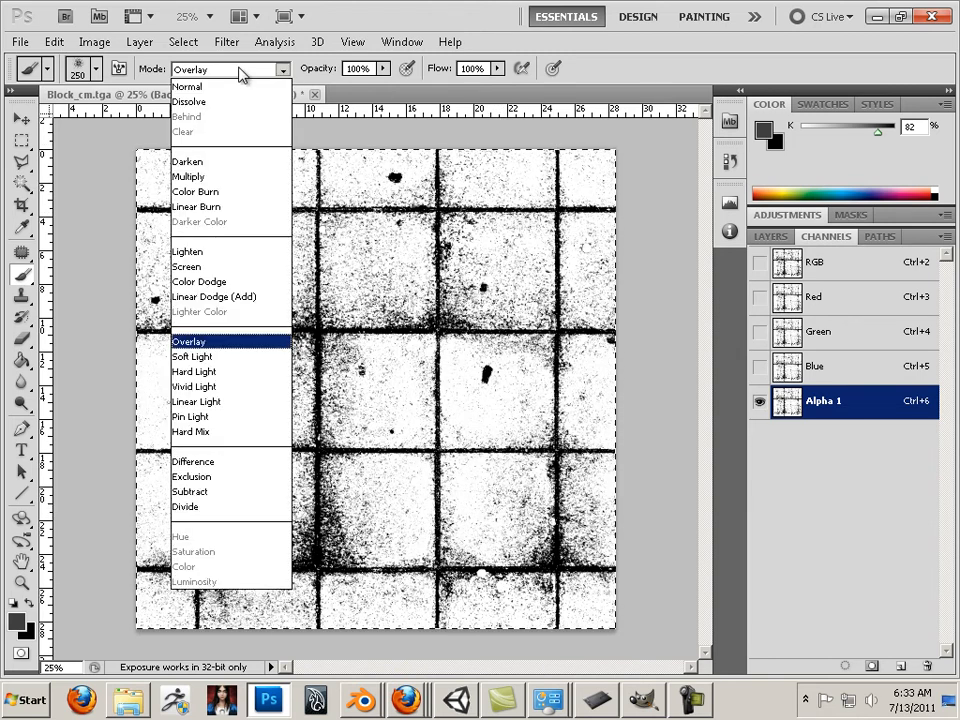
click(229, 189)
drag(520, 487, 492, 515)
key(ctrl+z)
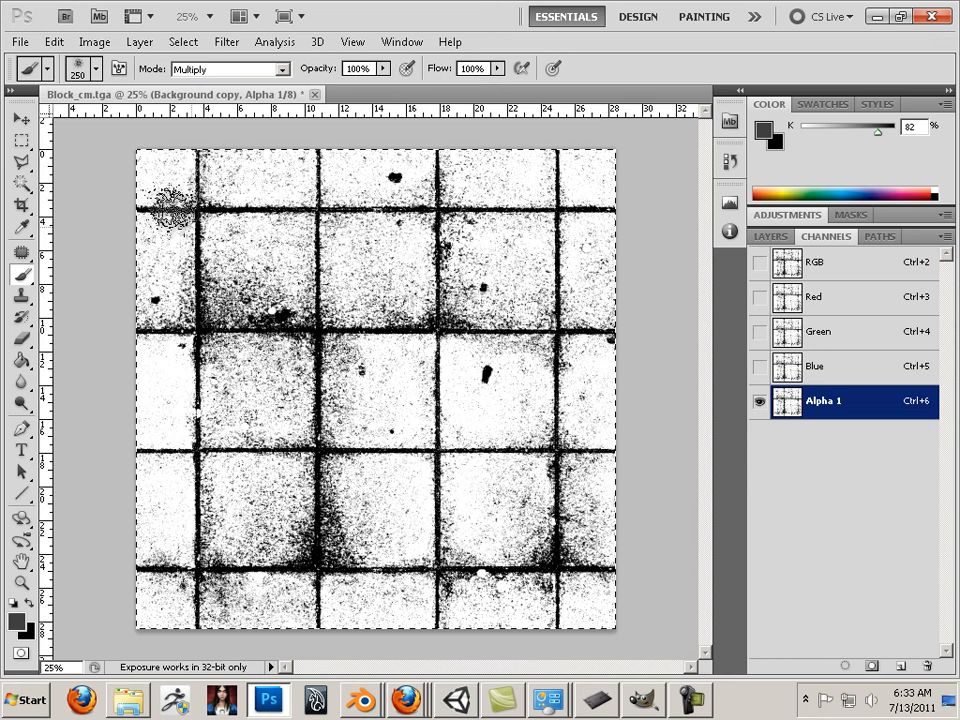
Step: Switch to the hard round brush, reduce its size to 90, and paint the lower-right full tile dark grey
click(97, 69)
click(190, 197)
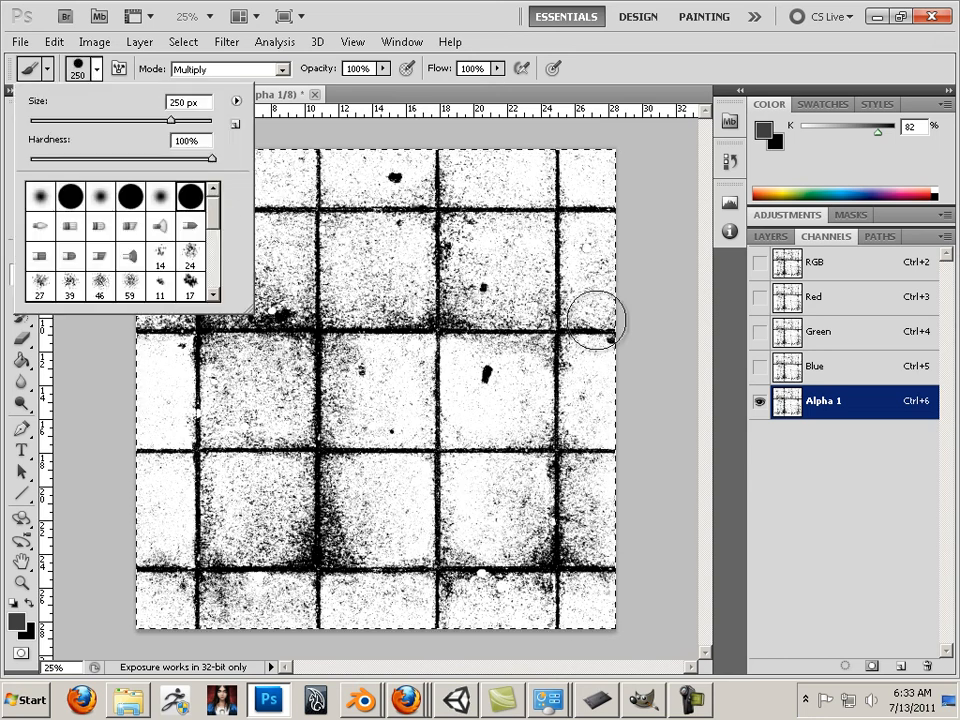
click(665, 430)
key(bracketleft)
key(bracketleft)
key(bracketleft)
key(bracketleft)
key(bracketleft)
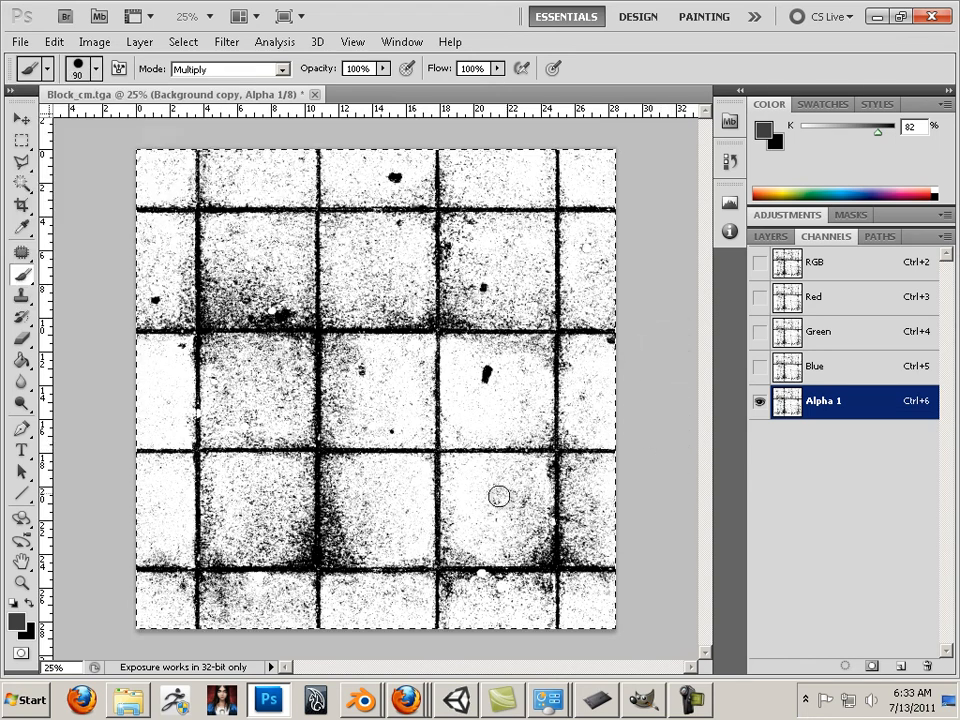
mouse_move(482, 505)
mouse_down()
mouse_move(510, 544)
mouse_move(522, 536)
mouse_move(545, 553)
mouse_move(545, 465)
mouse_move(451, 462)
mouse_move(451, 485)
mouse_move(474, 498)
mouse_move(530, 489)
mouse_up()
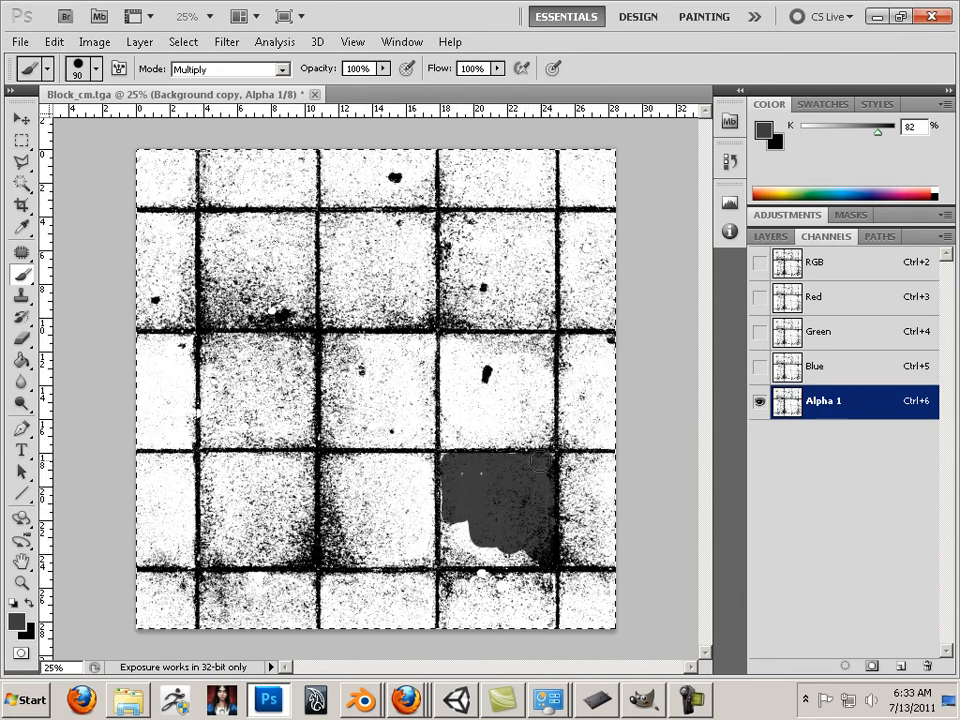
mouse_move(522, 538)
mouse_down()
mouse_move(465, 551)
mouse_move(471, 522)
mouse_move(481, 553)
mouse_move(450, 530)
mouse_up()
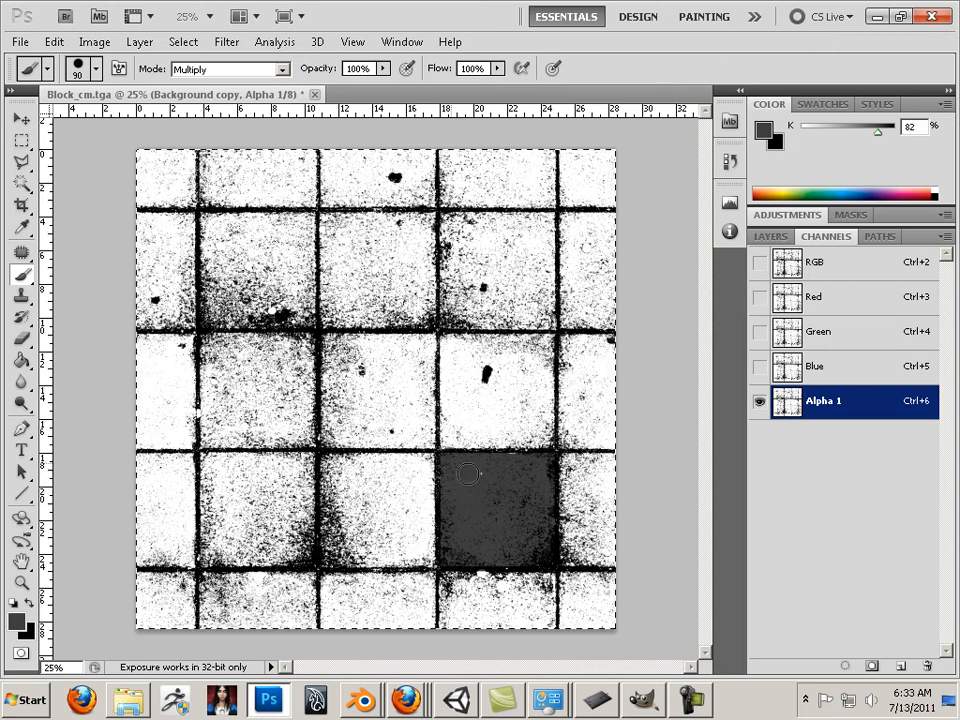
Step: Set the foreground colour to mid grey 8b8b8b and paint over the full tile in the second column, third row
click(18, 622)
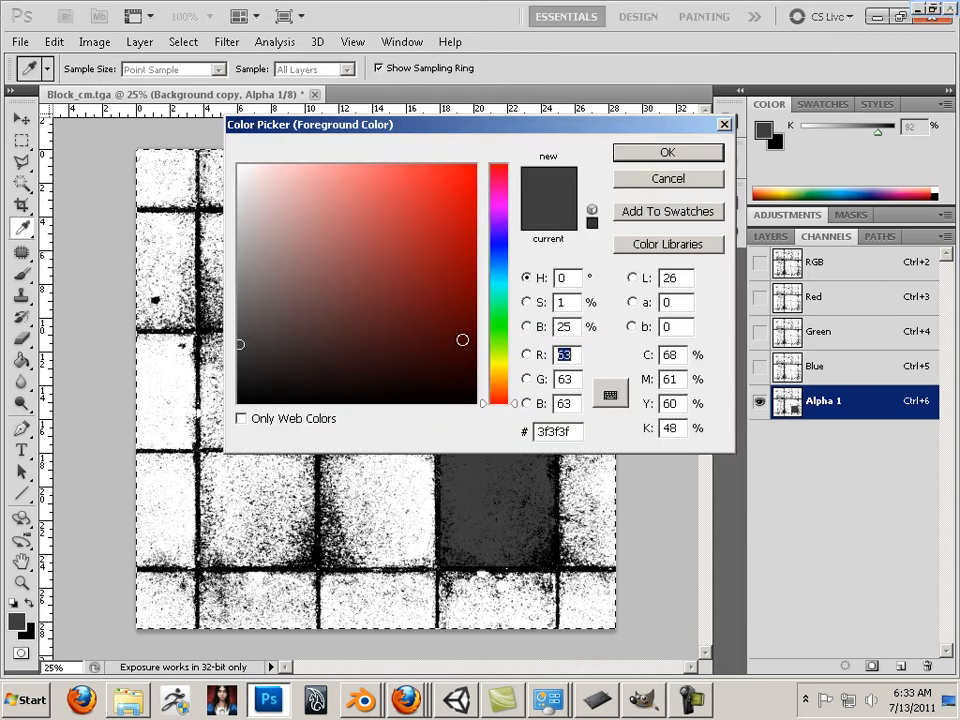
drag(228, 320, 232, 273)
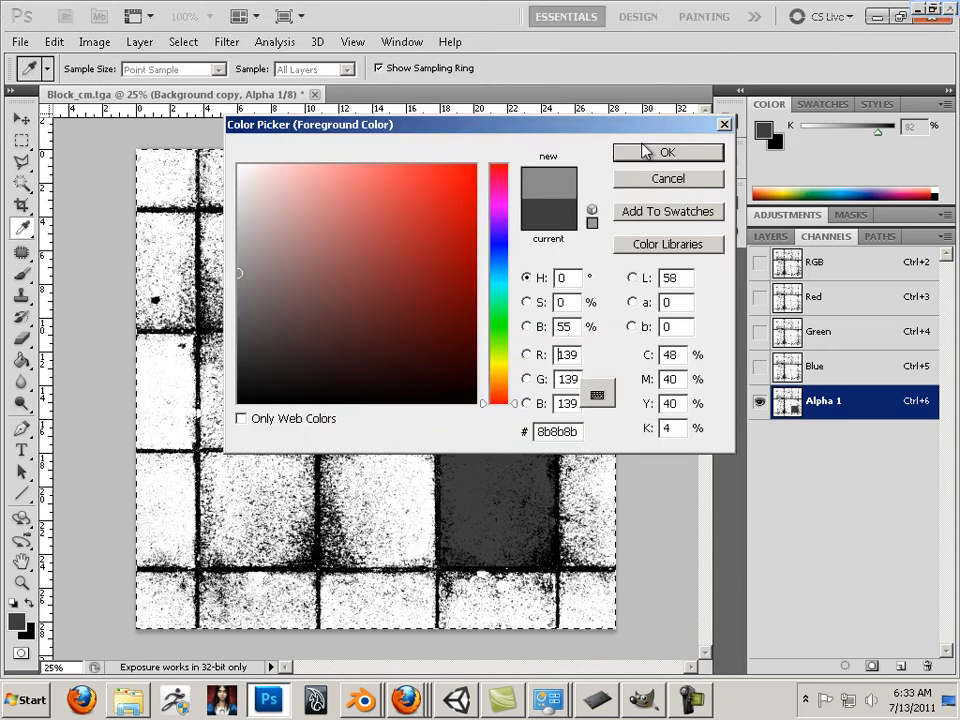
click(667, 152)
mouse_move(240, 378)
mouse_down()
mouse_move(259, 416)
mouse_move(292, 418)
mouse_move(291, 434)
mouse_move(304, 409)
mouse_move(308, 342)
mouse_move(216, 344)
mouse_move(278, 357)
mouse_move(275, 387)
mouse_move(220, 389)
mouse_move(208, 428)
mouse_move(306, 438)
mouse_move(301, 412)
mouse_move(228, 418)
mouse_up()
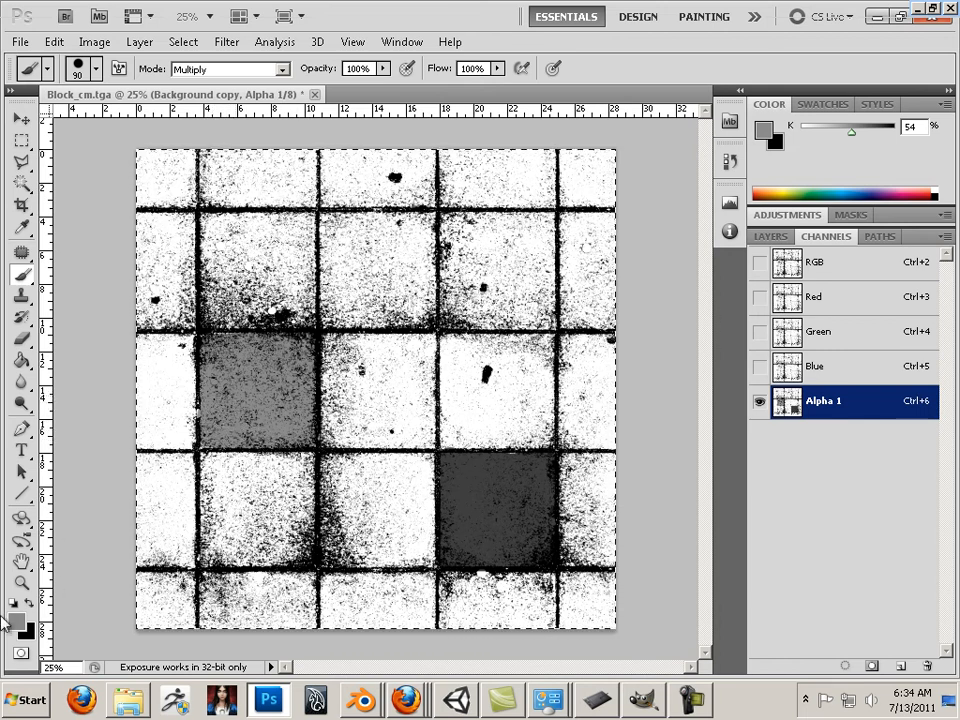
Step: Set the foreground to a light grey, K 26%, and paint over the upper-right full tile
click(15, 623)
drag(247, 248, 229, 214)
click(632, 153)
mouse_move(492, 250)
mouse_down()
mouse_move(542, 301)
mouse_move(544, 224)
mouse_move(507, 231)
mouse_move(535, 238)
mouse_move(526, 252)
mouse_move(494, 233)
mouse_move(498, 224)
mouse_move(458, 222)
mouse_move(455, 302)
mouse_move(463, 295)
mouse_move(495, 314)
mouse_move(545, 311)
mouse_move(545, 319)
mouse_move(474, 238)
mouse_move(470, 291)
mouse_move(494, 318)
mouse_up()
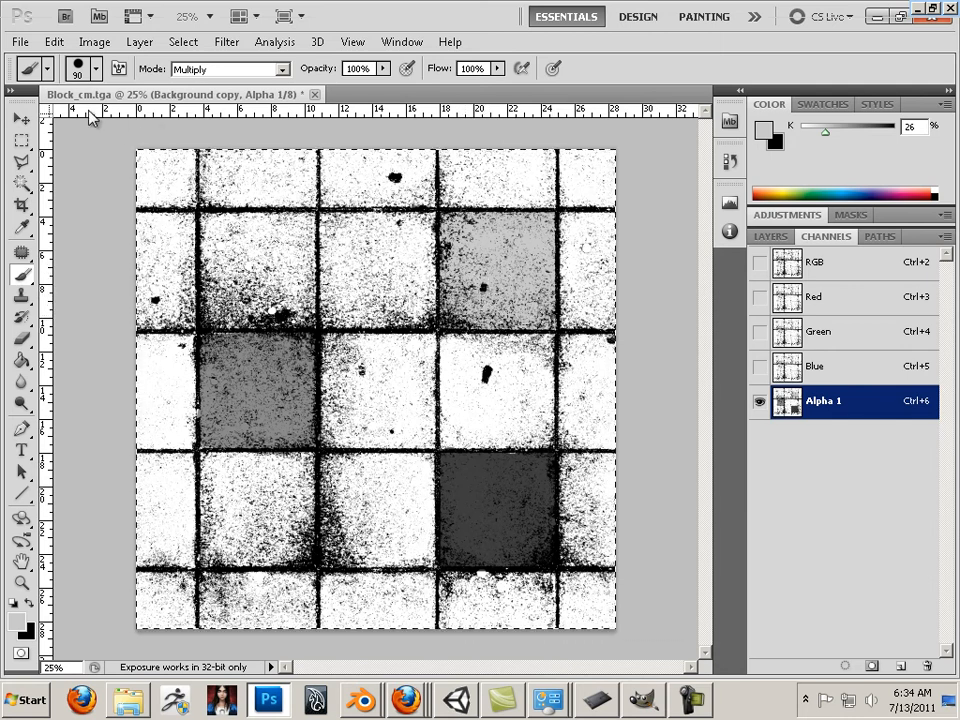
Step: Delete the black-and-white Background copy layer, leaving the original paving Background layer
click(787, 244)
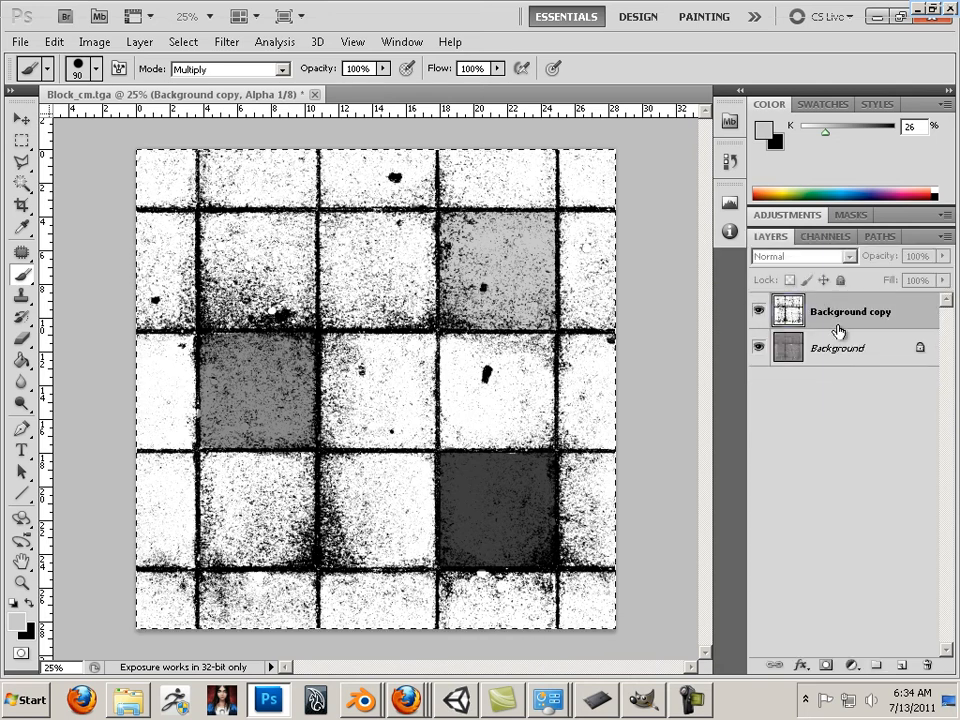
click(832, 312)
drag(900, 313, 927, 662)
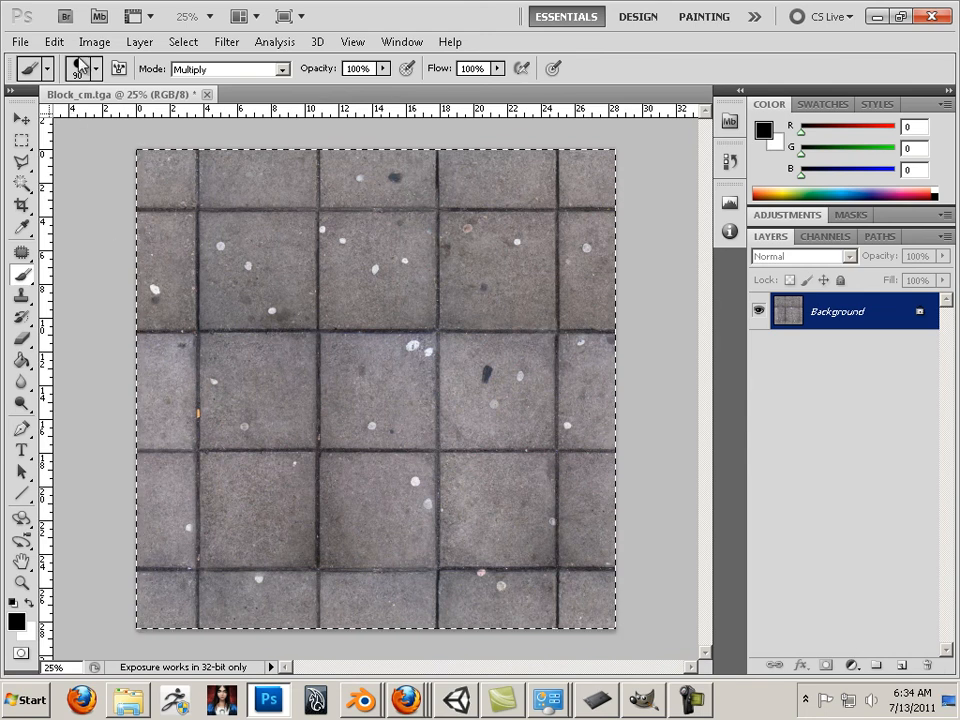
Step: Start saving the texture under a new name and browse from the Desktop's Unity_workflow folder through Game and Assets to the shaders folder
click(20, 42)
click(76, 300)
click(414, 74)
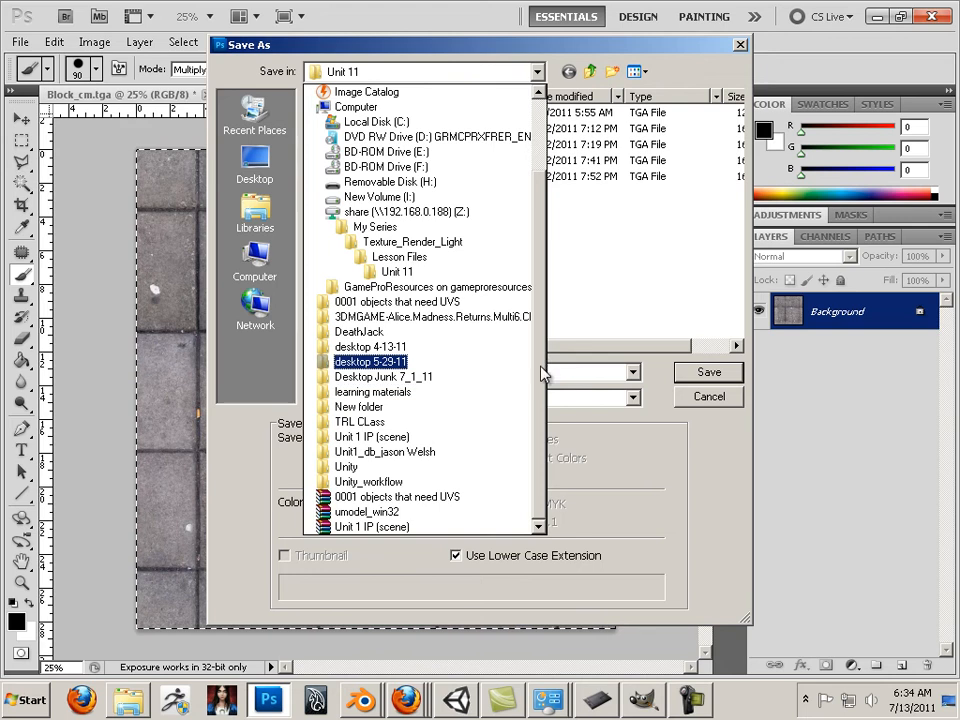
scroll(540, 377, up, 1)
scroll(540, 377, up, 5)
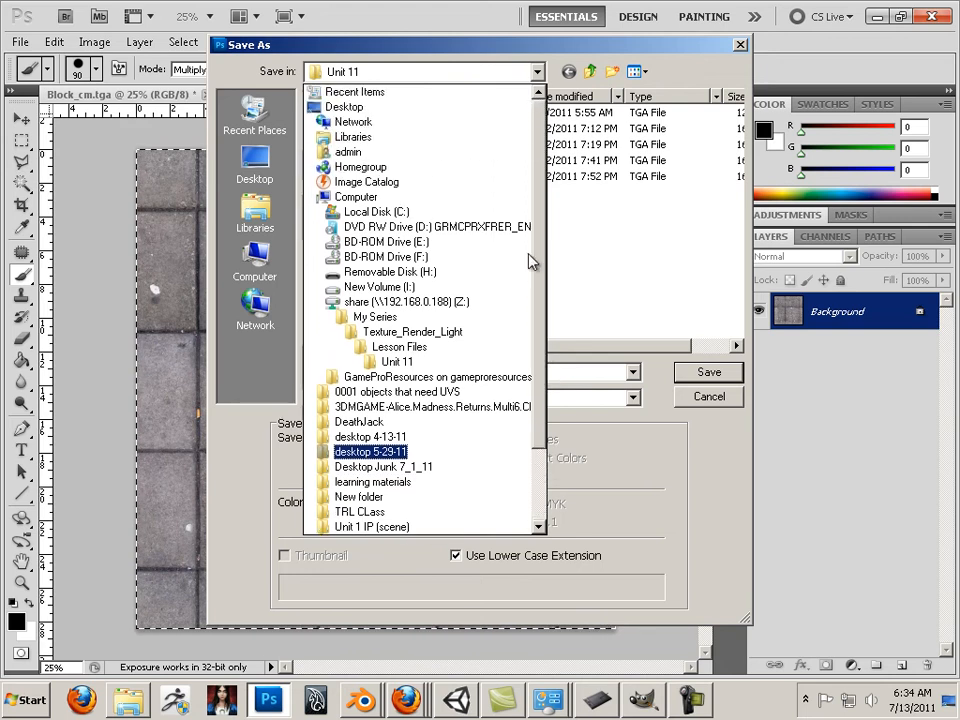
click(350, 109)
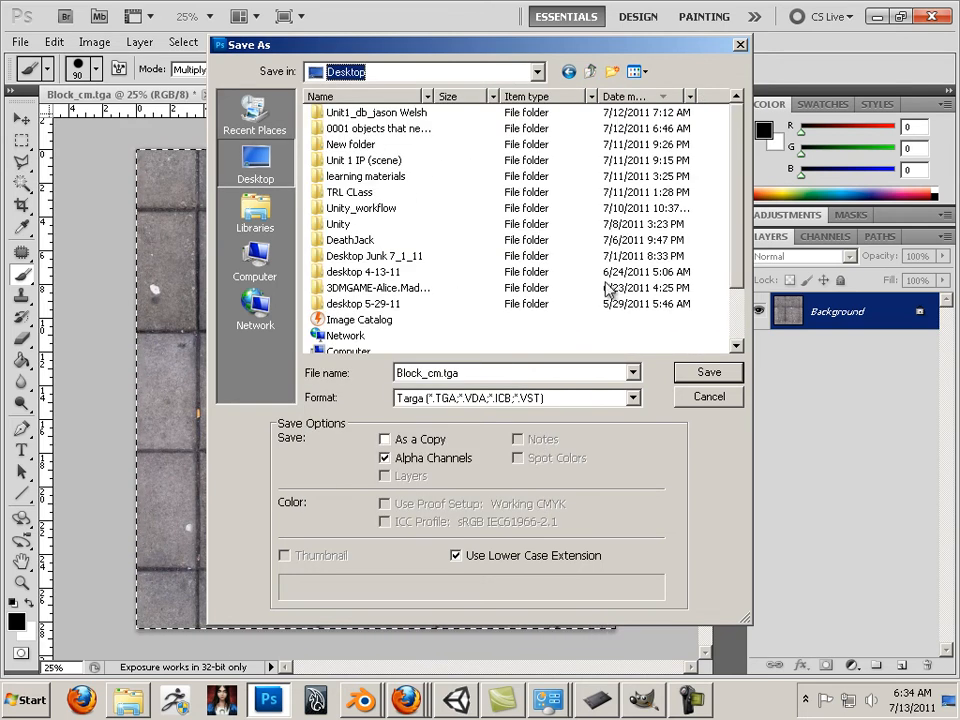
drag(737, 250, 748, 305)
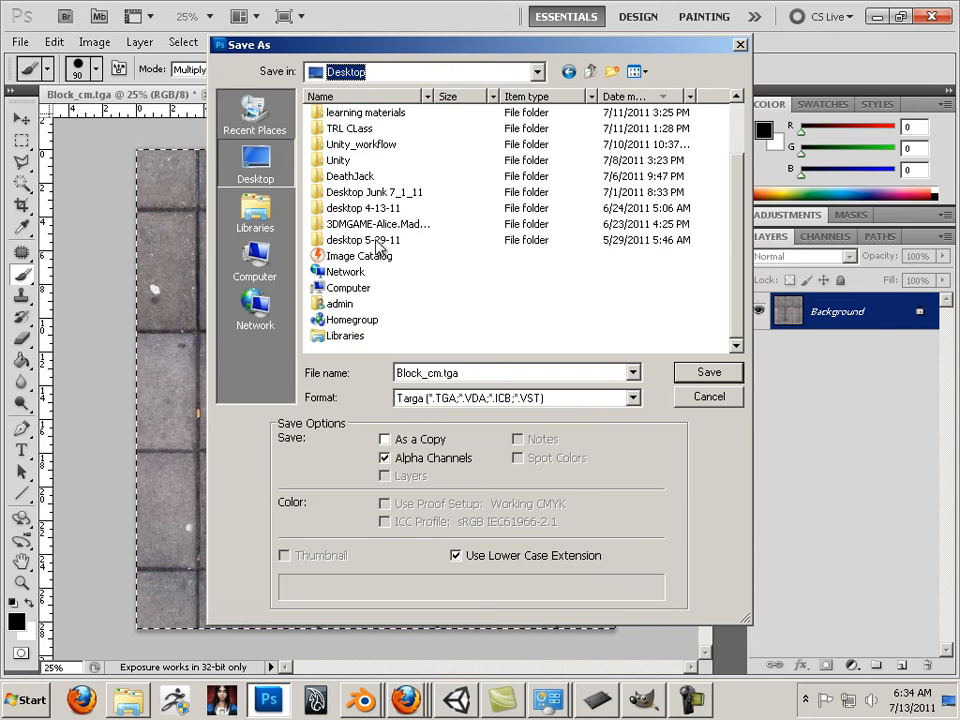
double_click(360, 145)
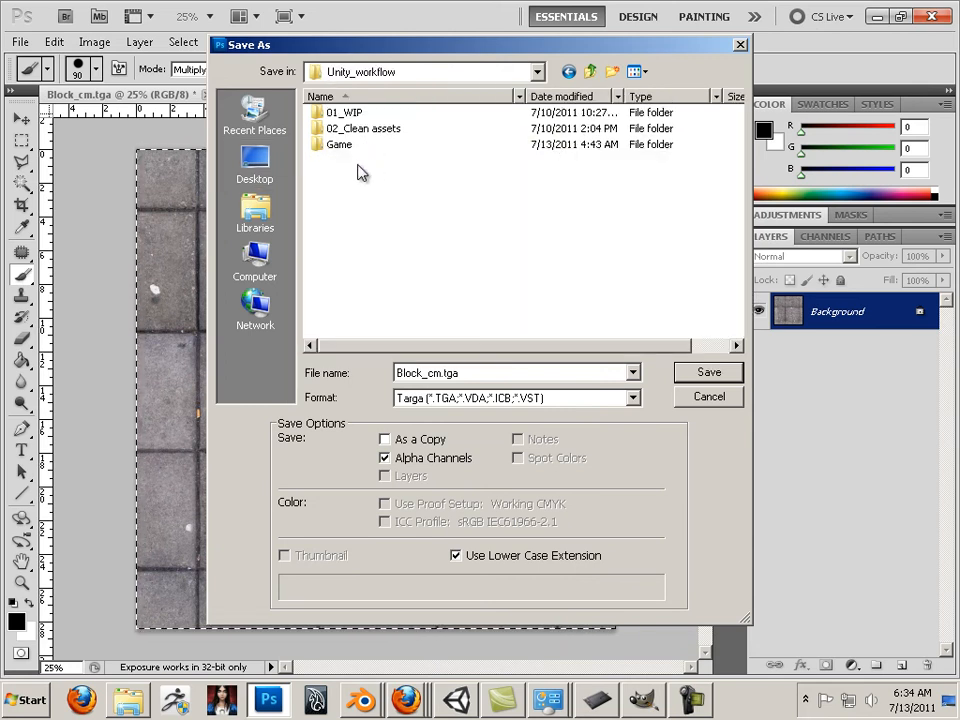
double_click(343, 146)
double_click(343, 114)
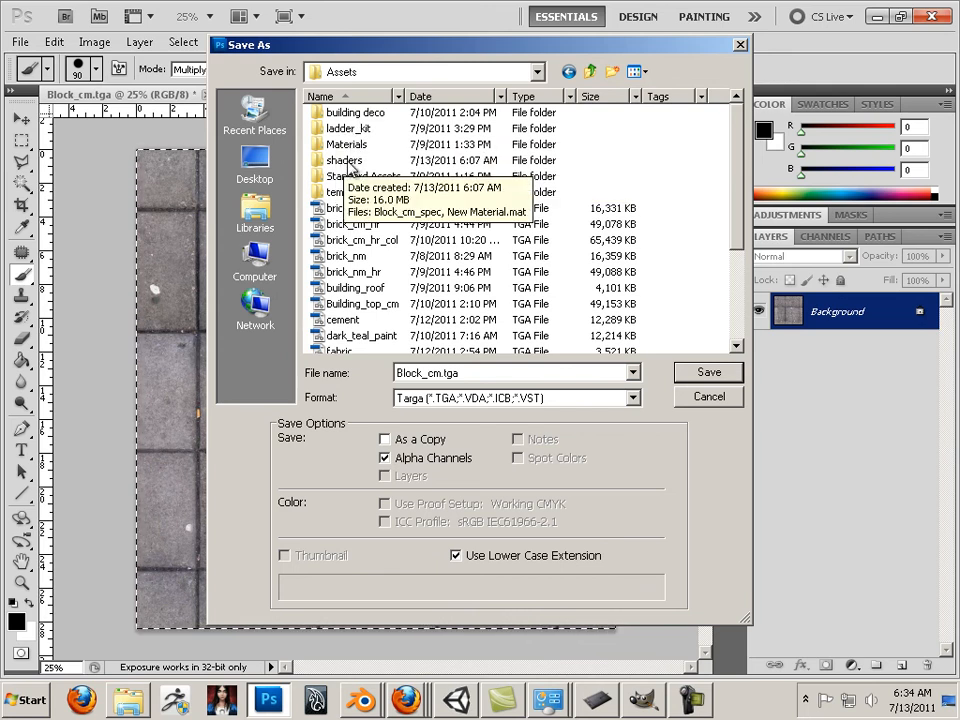
double_click(345, 161)
Step: Save over the existing Block_cm_spec Targa file with alpha channels at 32 bits/pixel
click(380, 194)
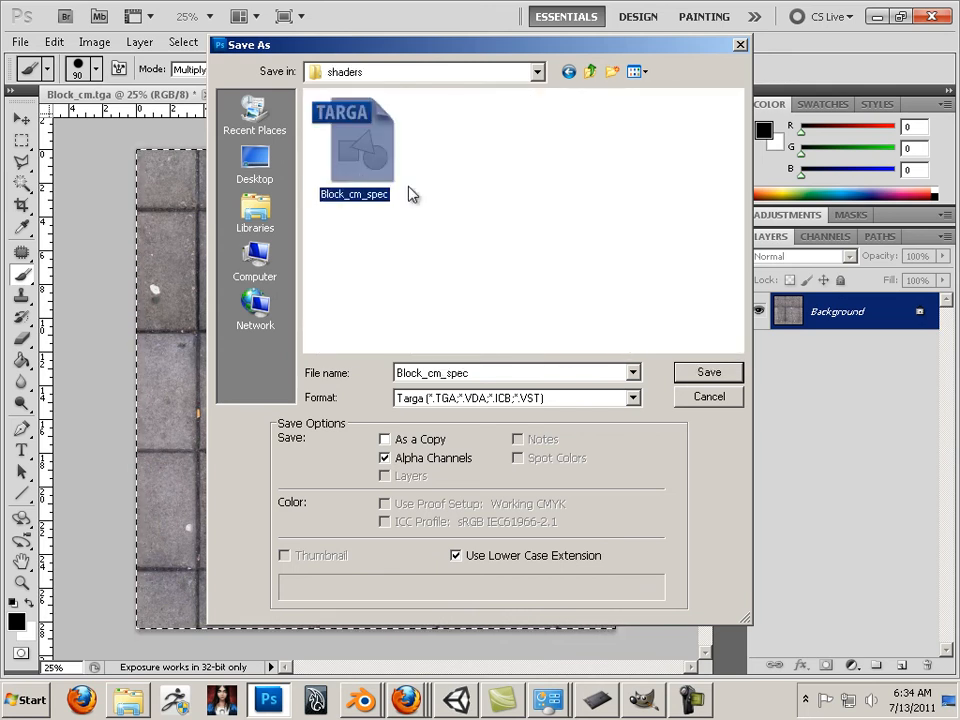
click(709, 373)
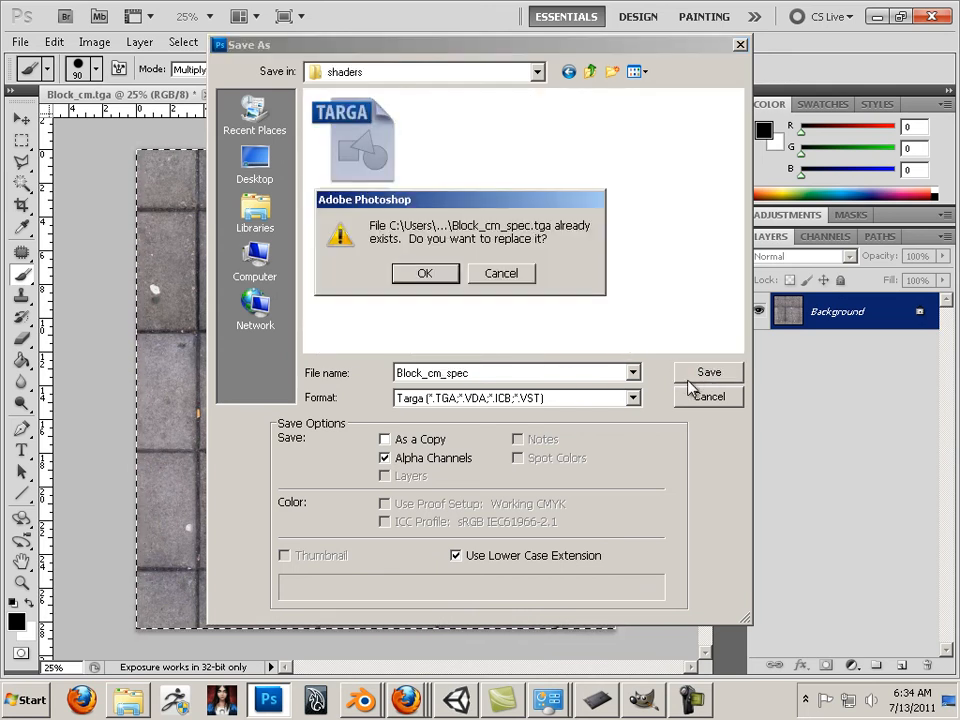
click(428, 277)
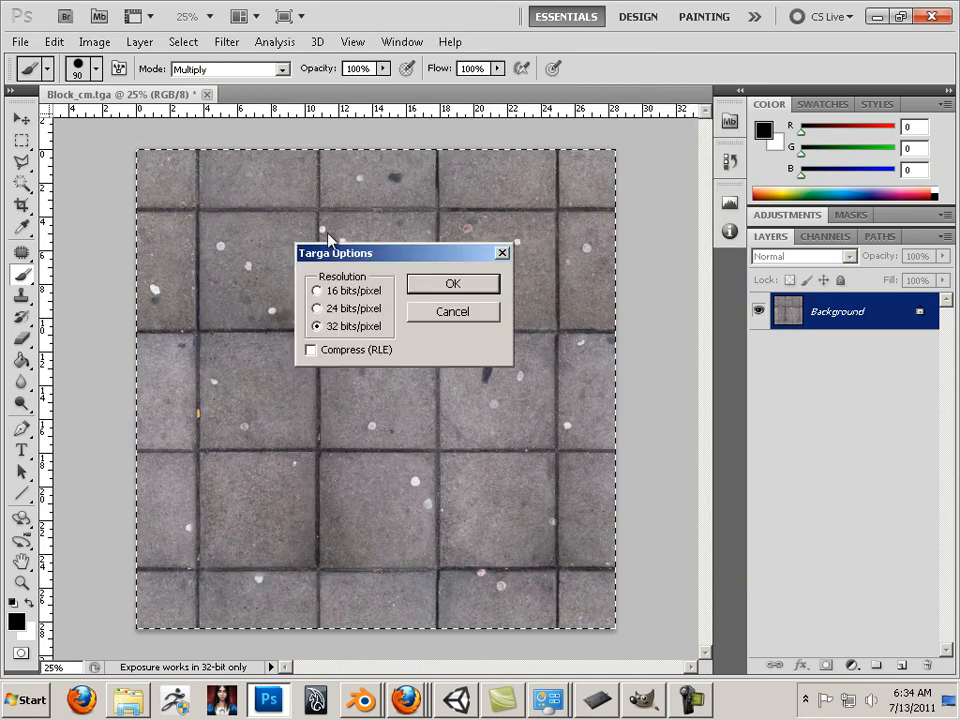
click(437, 281)
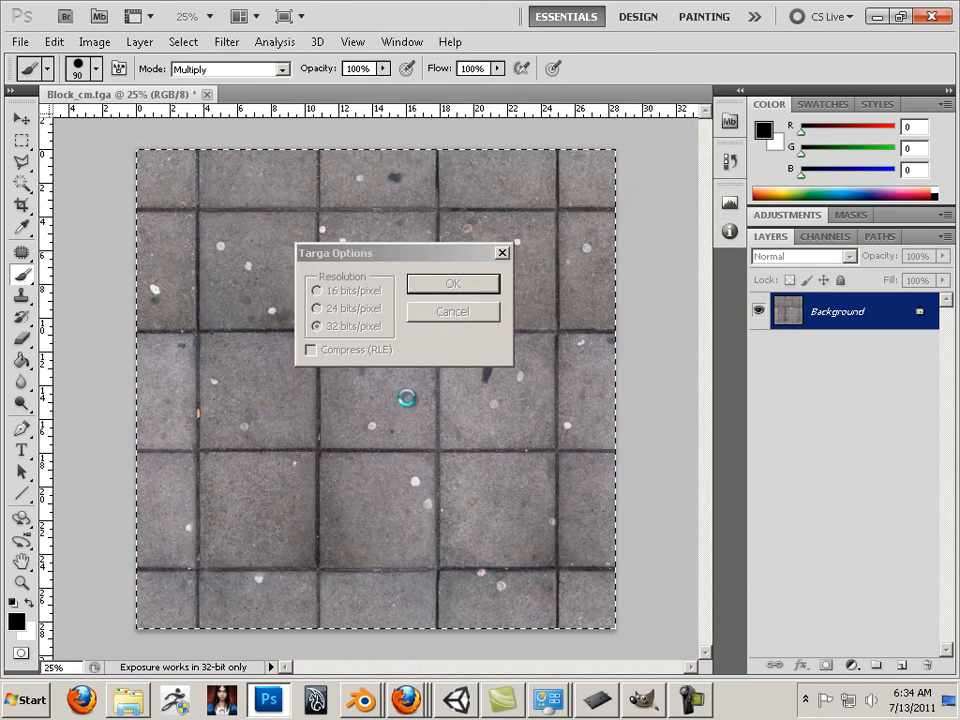
Step: Switch to Unity, lower the paved plane to about Y 8.66, and move the point light to about X 15.4, Z -16.8
click(457, 701)
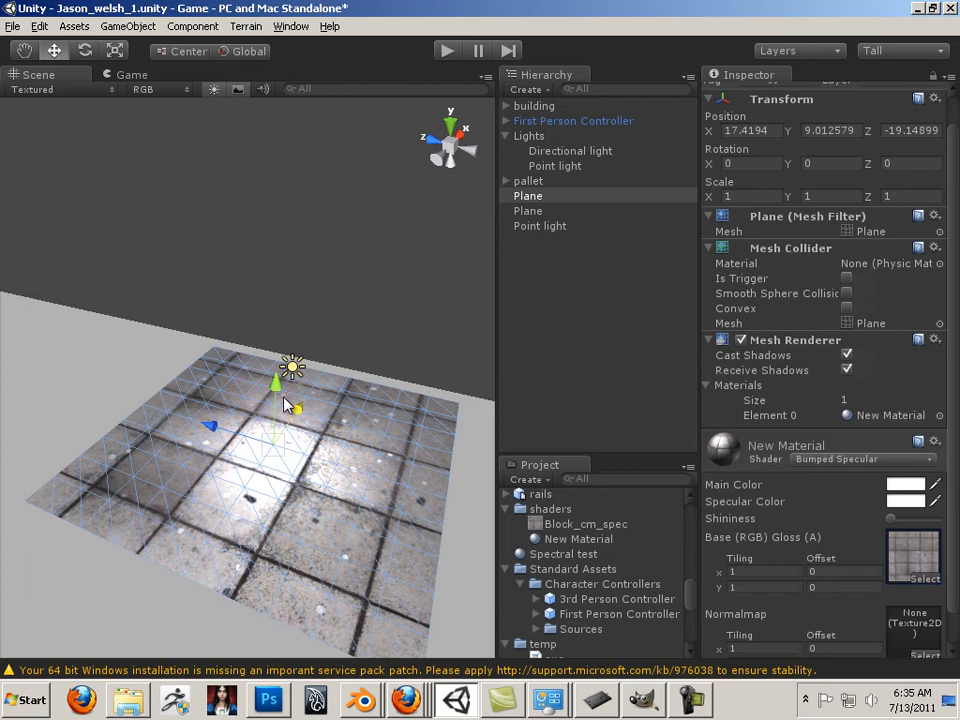
mouse_move(270, 388)
mouse_down()
mouse_move(272, 408)
mouse_move(270, 394)
mouse_up()
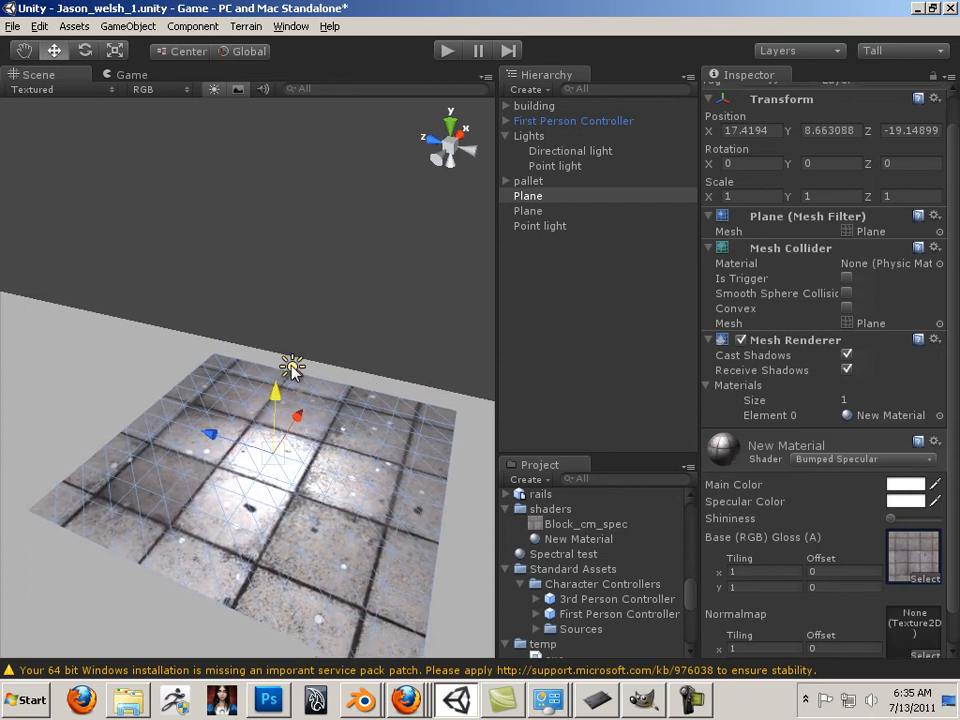
click(291, 368)
drag(309, 352, 122, 462)
click(213, 408)
click(252, 416)
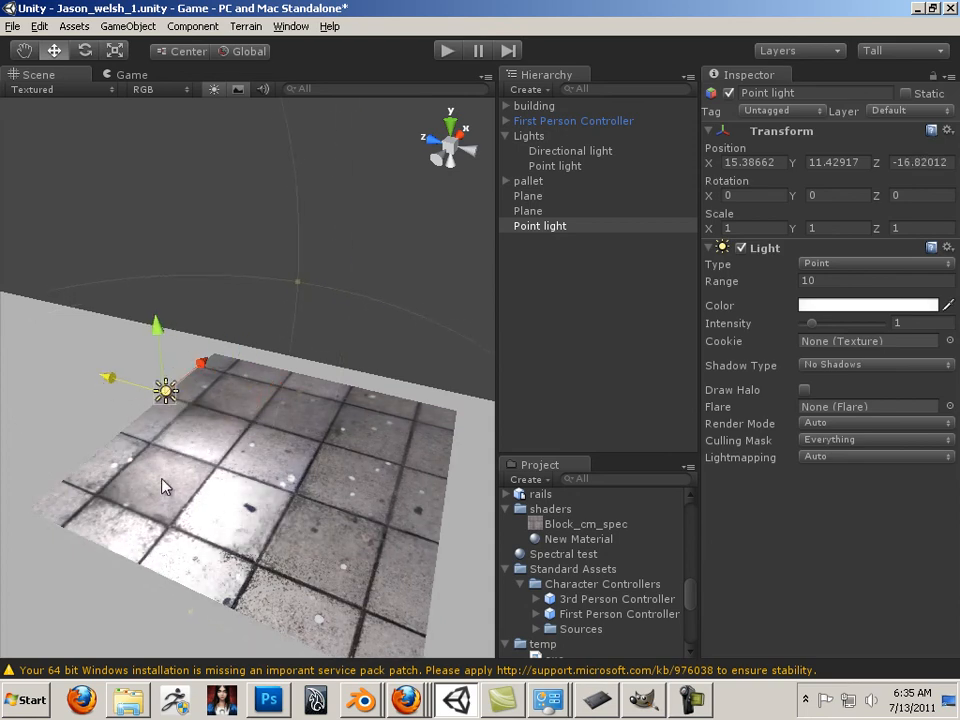
Step: Try a high Shininess on the paved plane's material while shifting the plane, and return Shininess to near its minimum
click(155, 480)
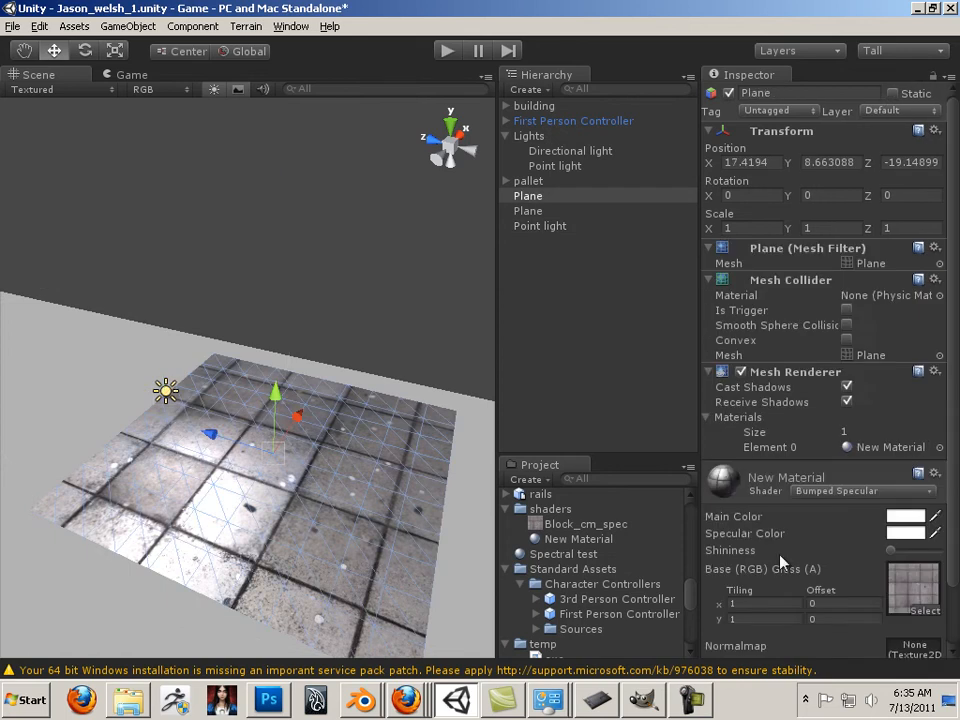
drag(897, 557, 929, 558)
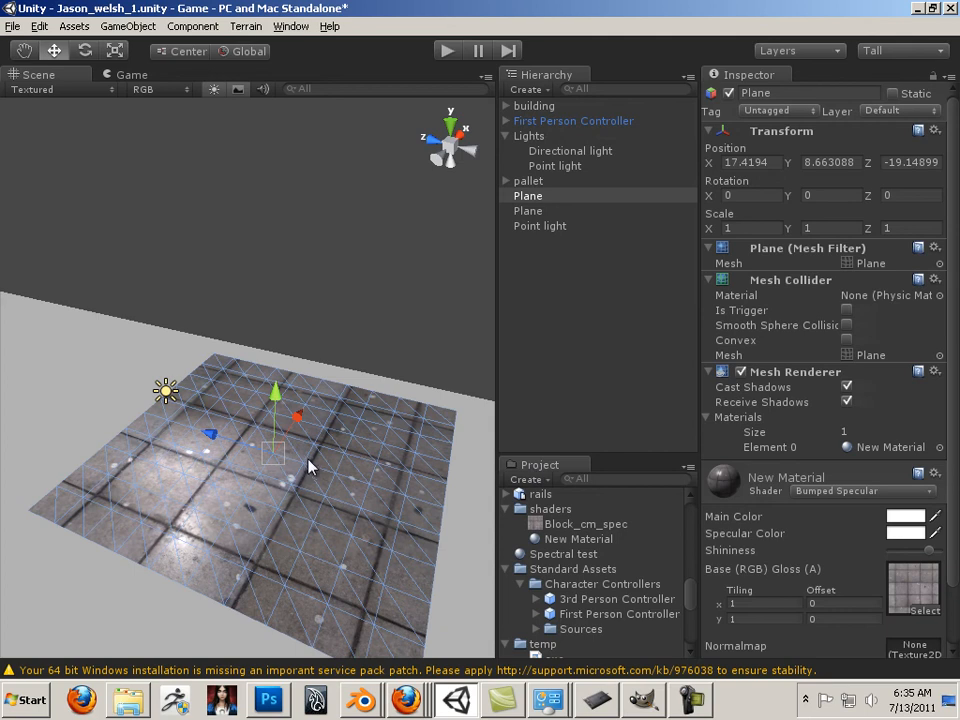
drag(297, 416, 291, 431)
drag(216, 446, 128, 420)
drag(925, 558, 897, 557)
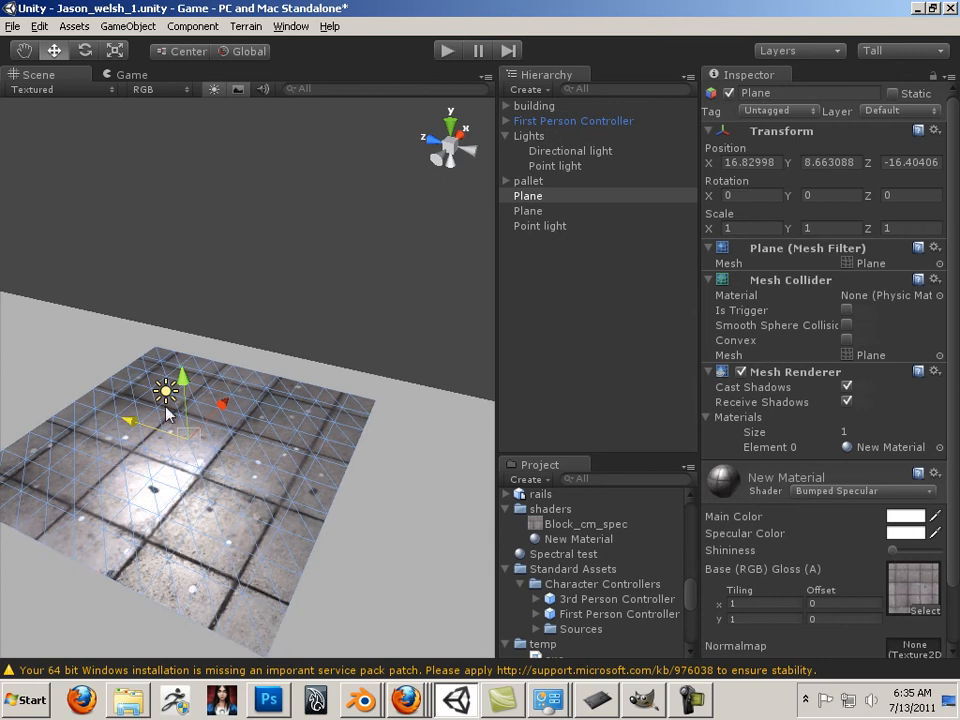
Step: Slide the paved plane along X and Z beneath the point light to about X 16.4, Z -19.66 to test the highlights
drag(130, 422, 210, 484)
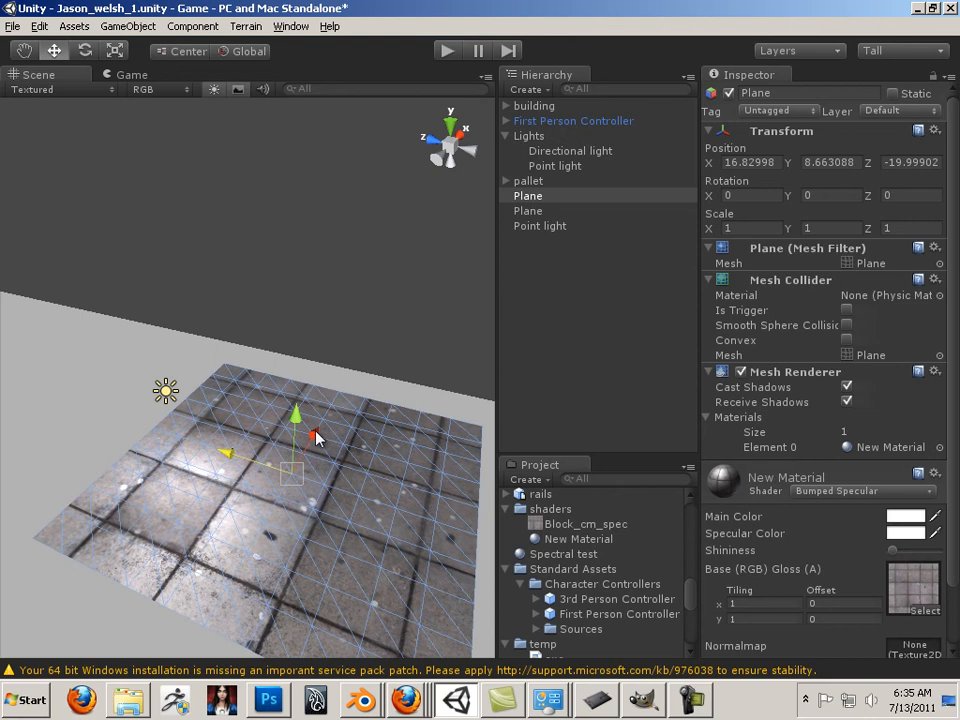
drag(314, 437, 3, 472)
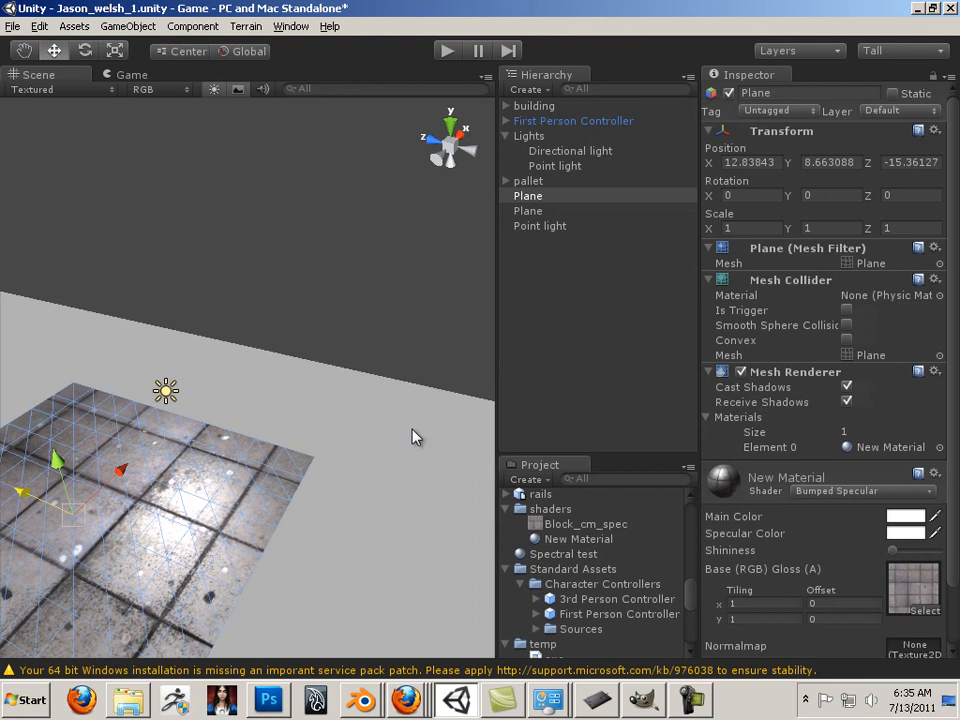
drag(118, 472, 344, 444)
scroll(206, 402, up, 3)
click(171, 356)
click(177, 368)
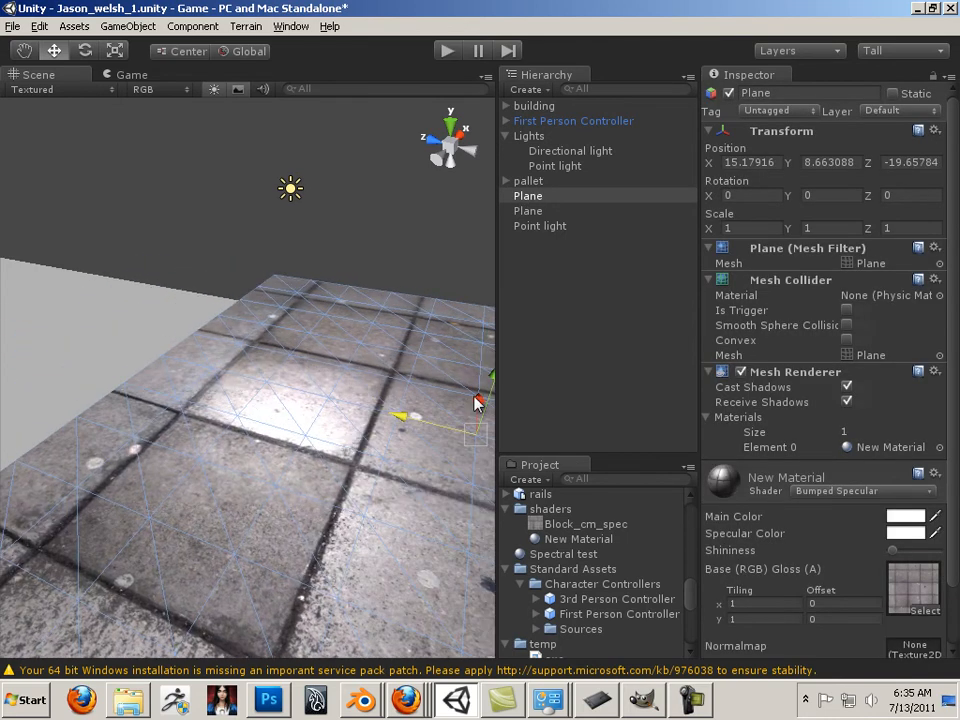
drag(477, 402, 366, 410)
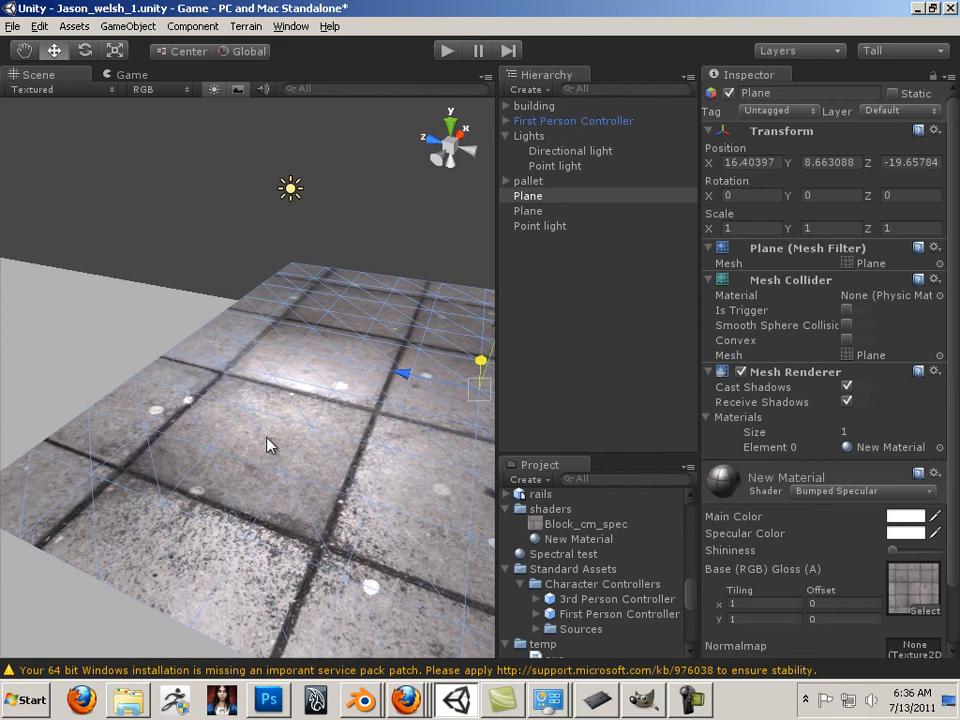
Step: Switch to Photoshop and display the Alpha 1 channel of Block_cm_spec.tga to examine the grey tiles
click(268, 700)
click(827, 236)
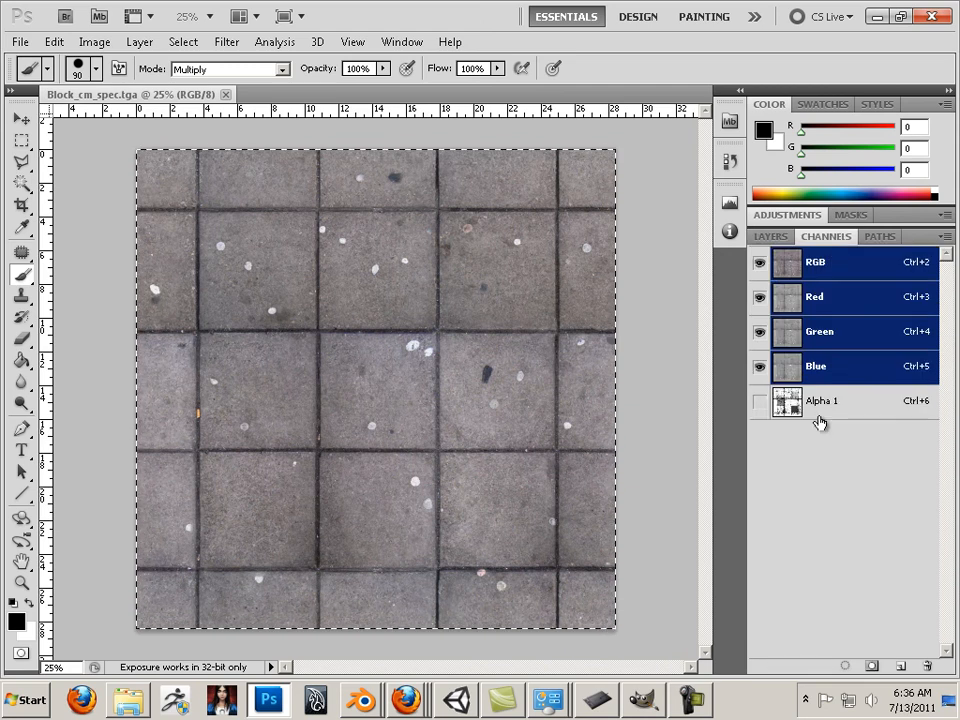
click(822, 402)
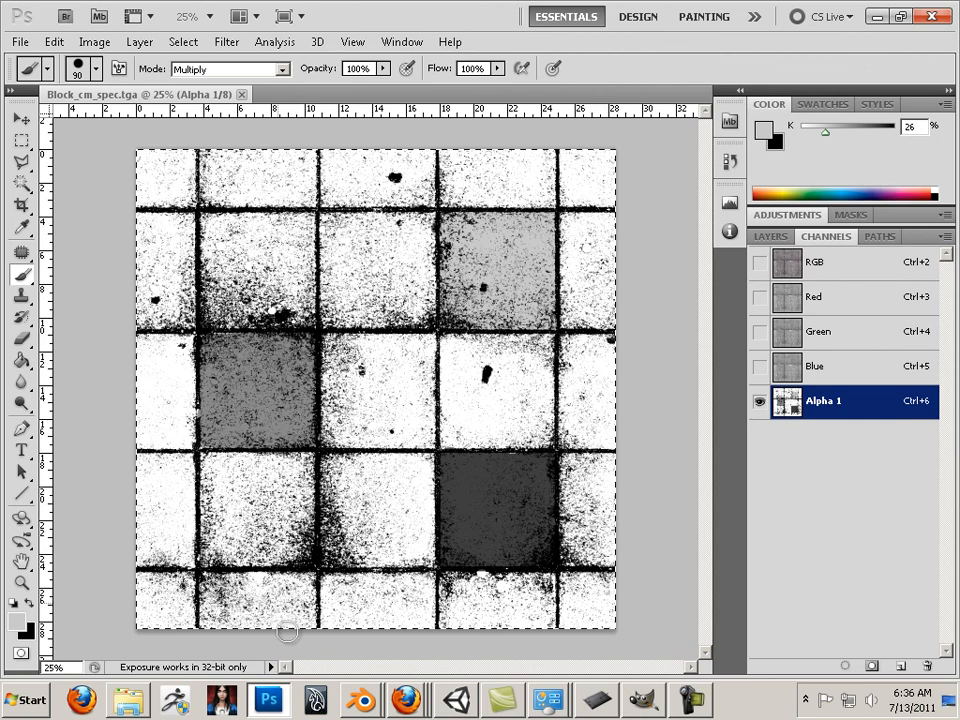
Step: Return to Unity, widen the Scene view, and examine the specular highlights across the whole paved plane
click(458, 699)
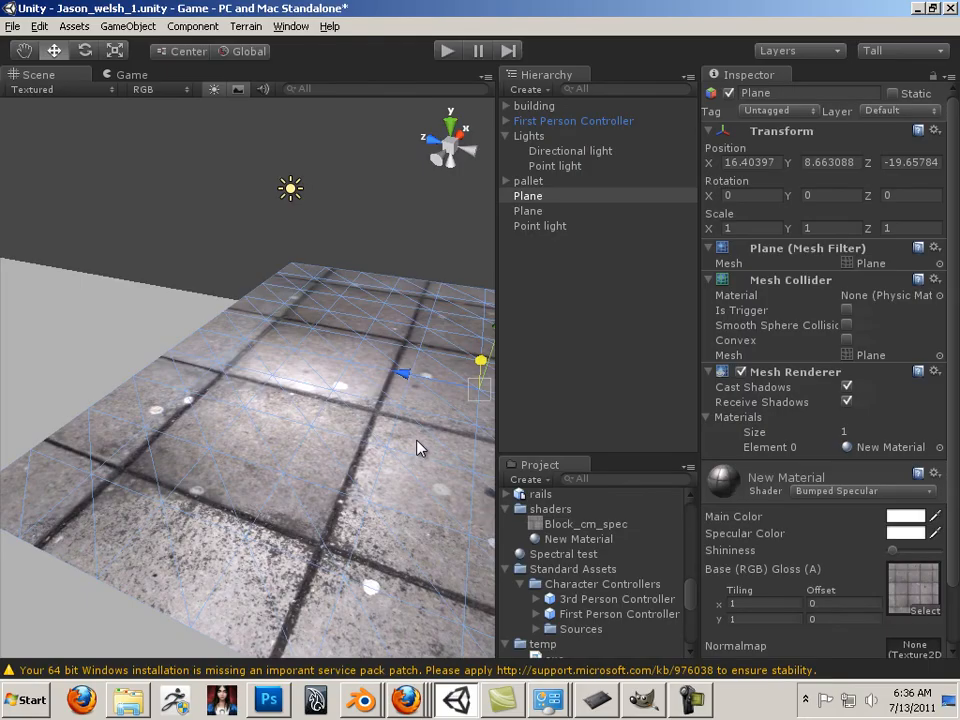
drag(497, 392, 553, 402)
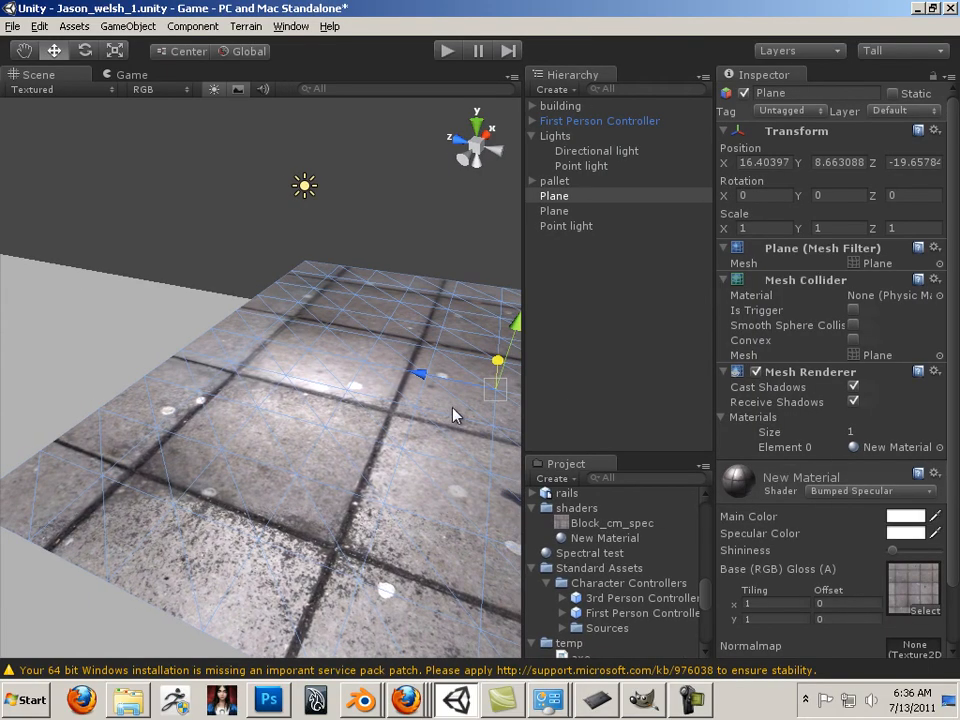
scroll(452, 415, down, 4)
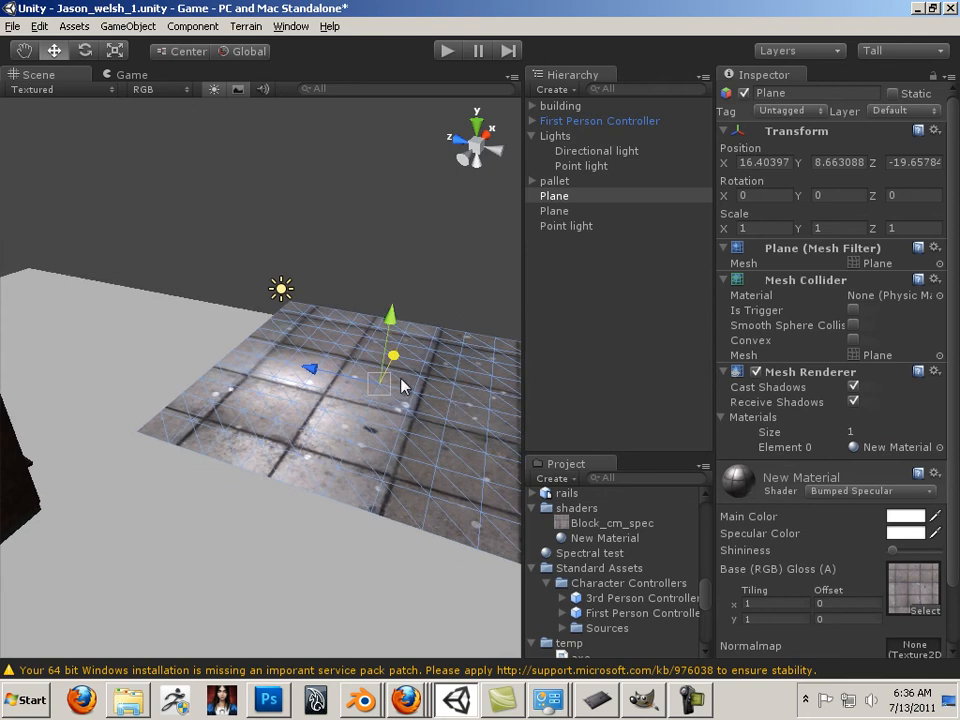
Step: Slide the paved plane beneath the point light and lower it to about X 15.25, Y 7.97, Z -16.16, testing the tile highlights
drag(323, 375, 167, 345)
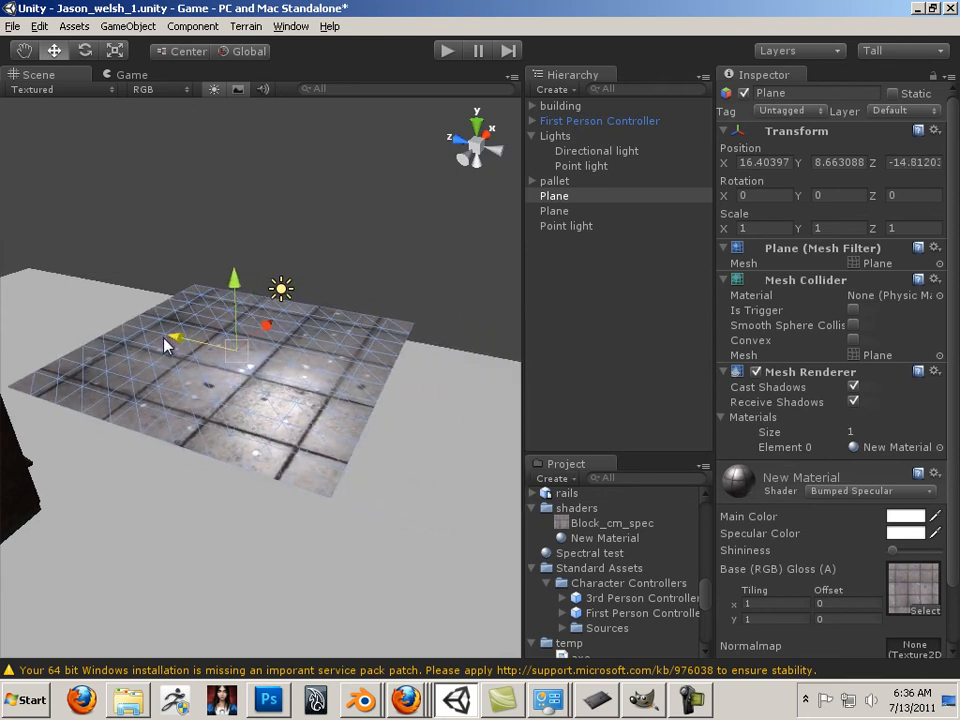
drag(265, 328, 216, 403)
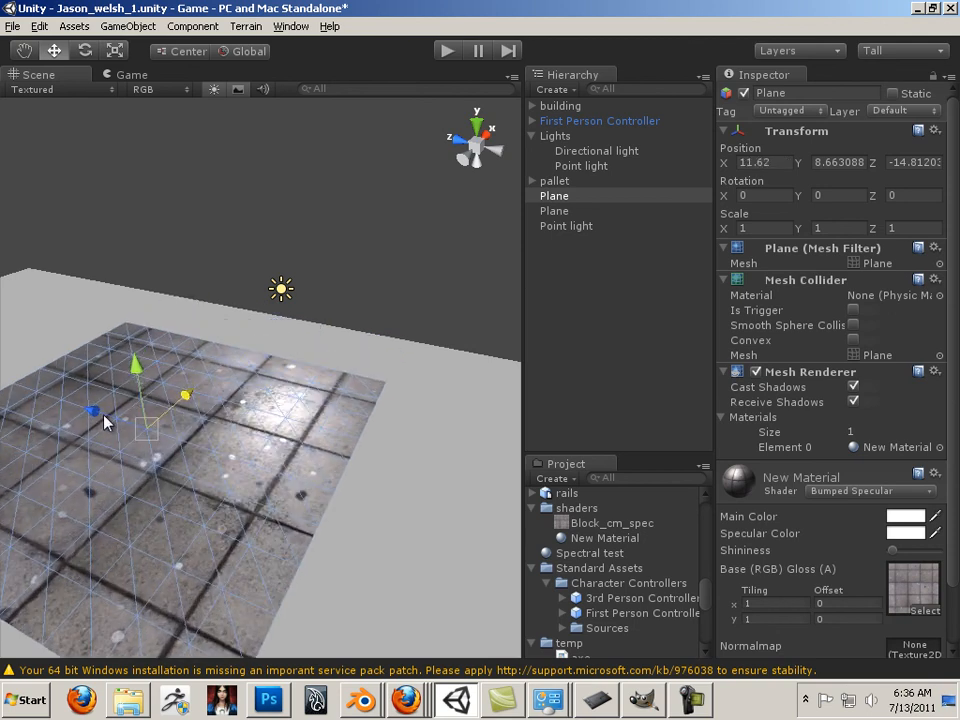
drag(107, 422, 173, 465)
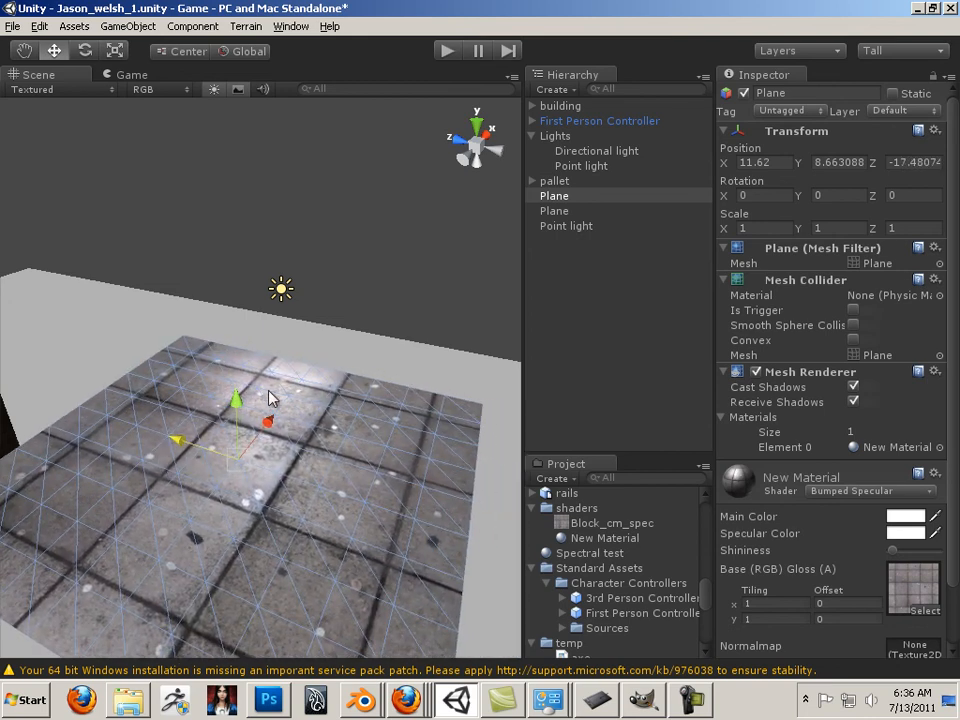
drag(268, 422, 305, 374)
drag(222, 396, 291, 344)
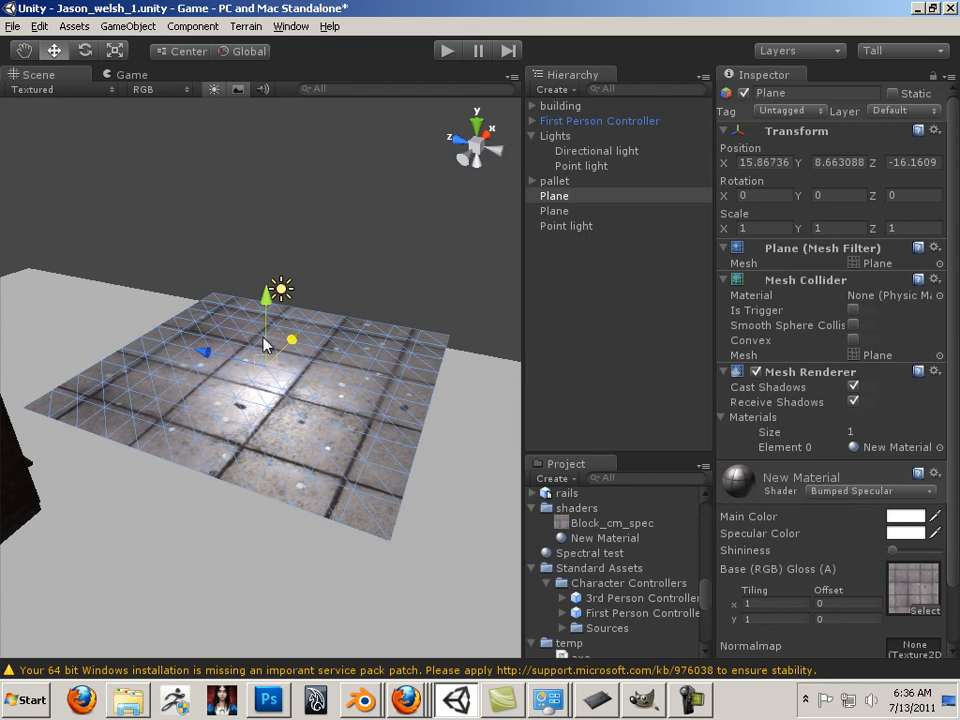
drag(292, 339, 241, 336)
Step: Raise the Intensity of the point light above the paved plane to about 2.14
click(282, 290)
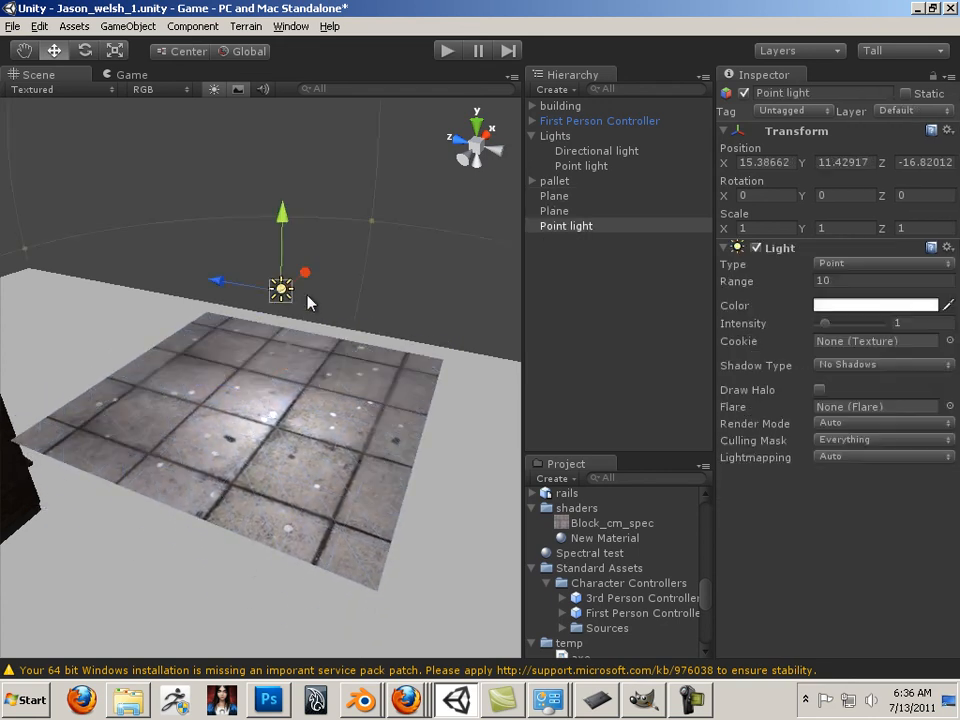
drag(829, 325, 838, 325)
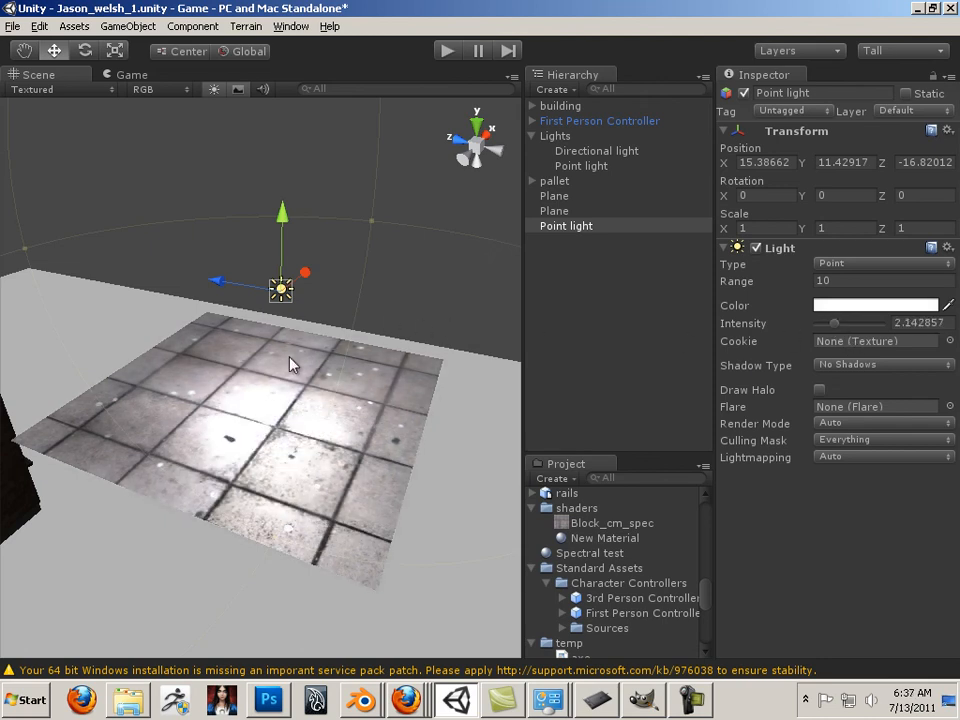
Step: Shift the paved plane along X and Z to about X 13.80, Z -17.75 to test the highlights under the brighter light
click(259, 378)
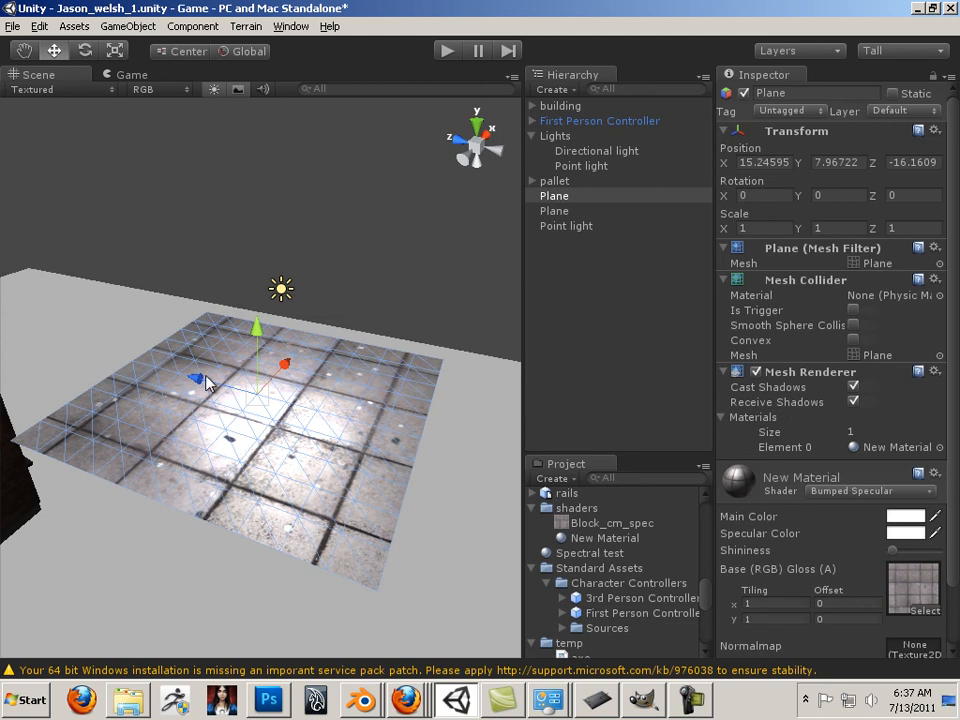
mouse_move(205, 381)
mouse_down()
mouse_move(306, 425)
mouse_move(201, 401)
mouse_up()
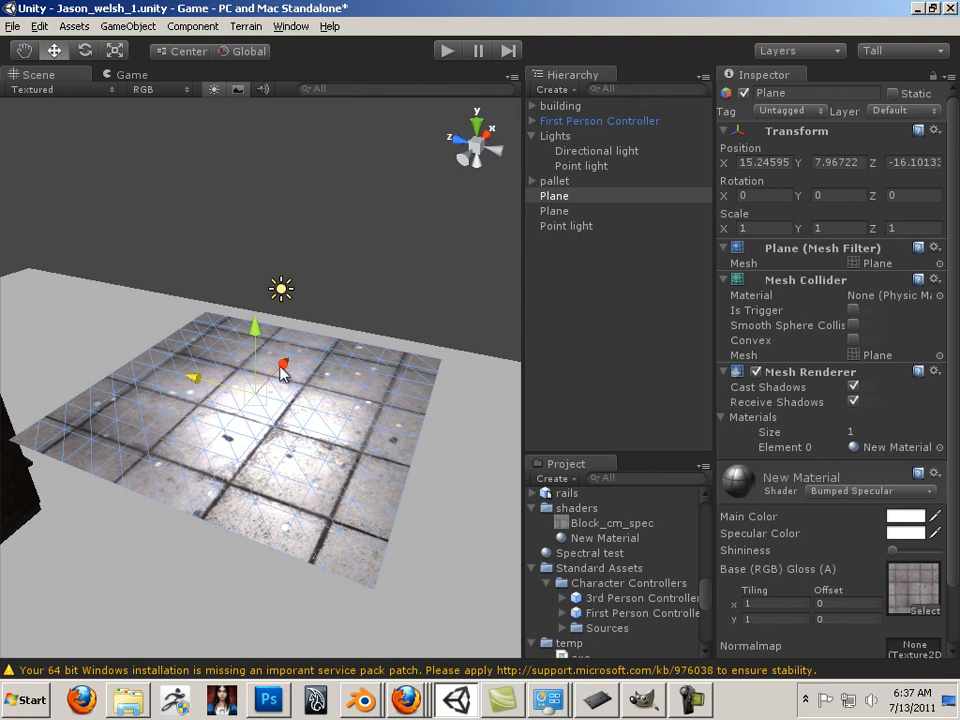
drag(281, 364, 278, 404)
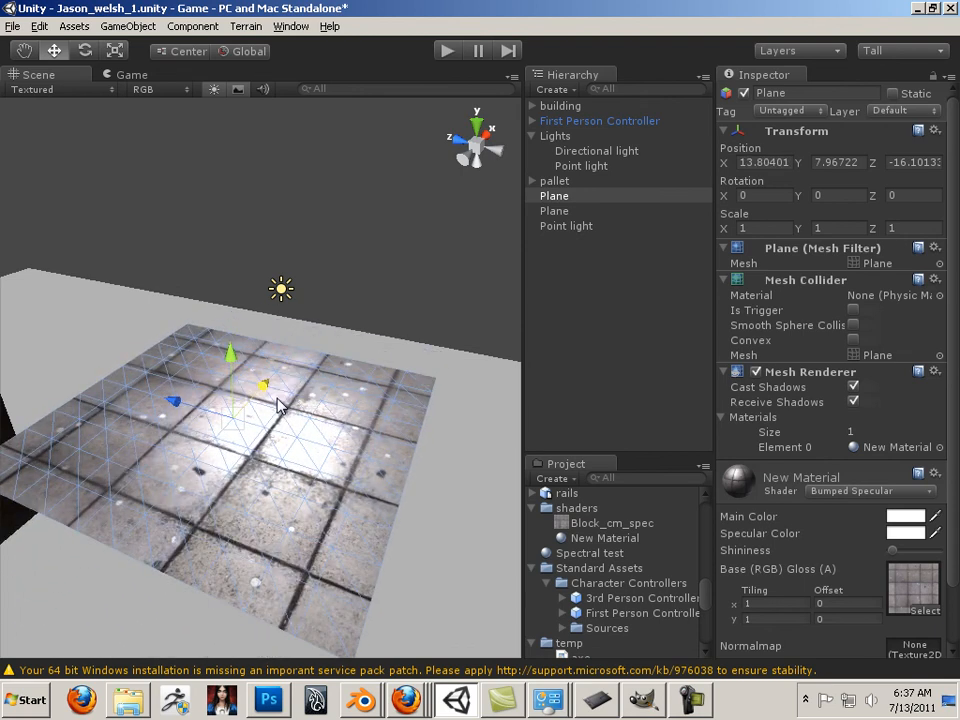
drag(182, 408, 223, 441)
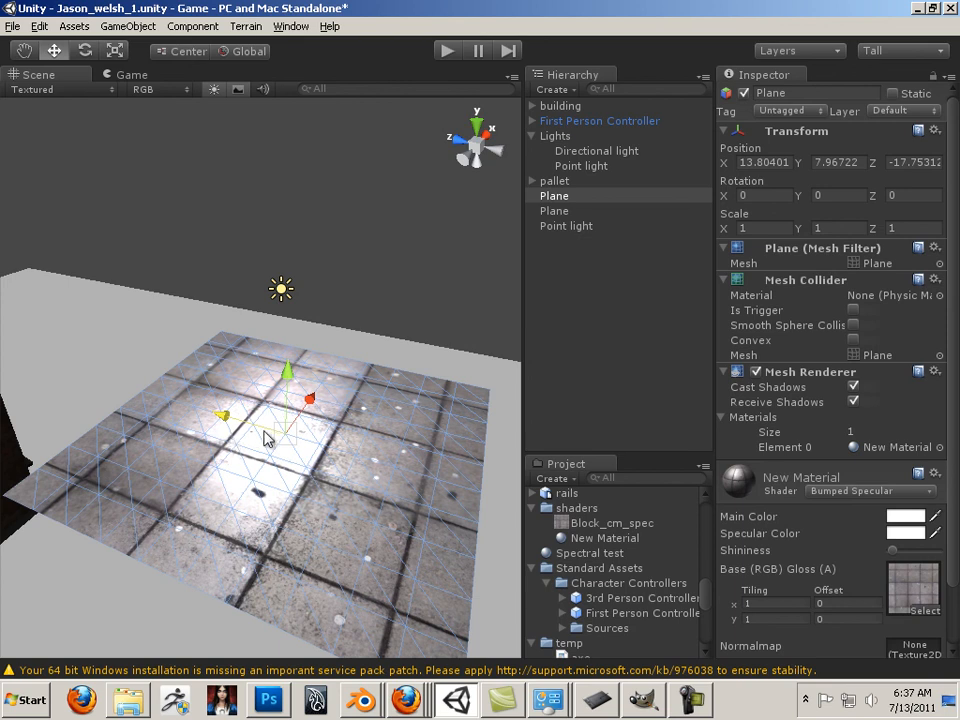
Step: Lower the paved plane and slide it under the light to about X 15.10, Y 5.48, Z -17.18 to compare the tiles' highlights
drag(286, 372, 342, 369)
drag(257, 392, 349, 421)
drag(255, 438, 216, 429)
drag(281, 386, 283, 455)
drag(332, 422, 355, 452)
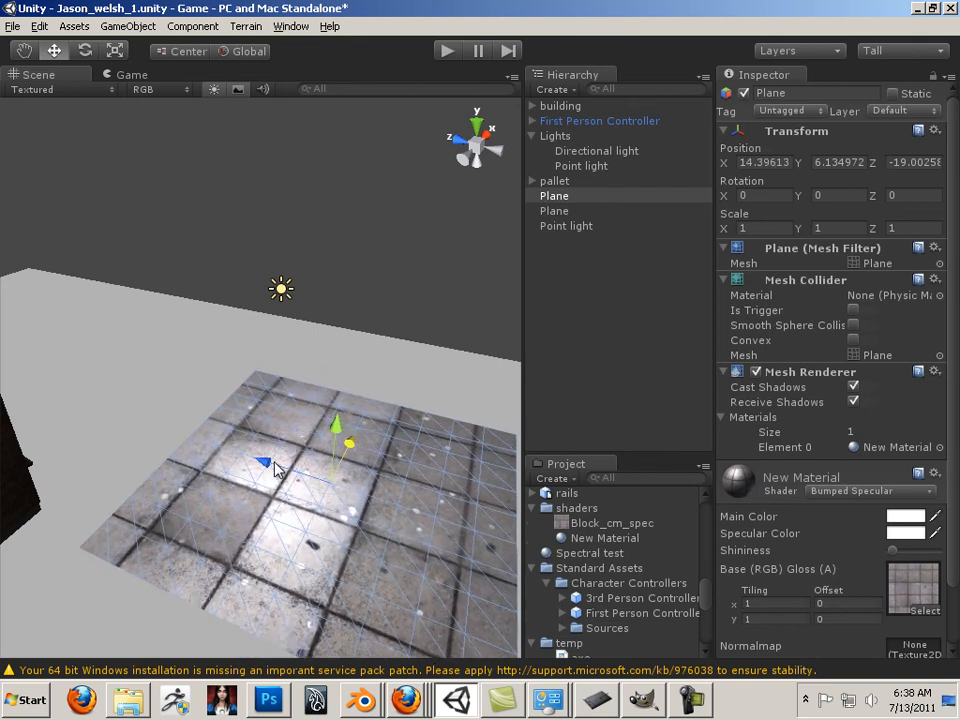
drag(262, 462, 216, 450)
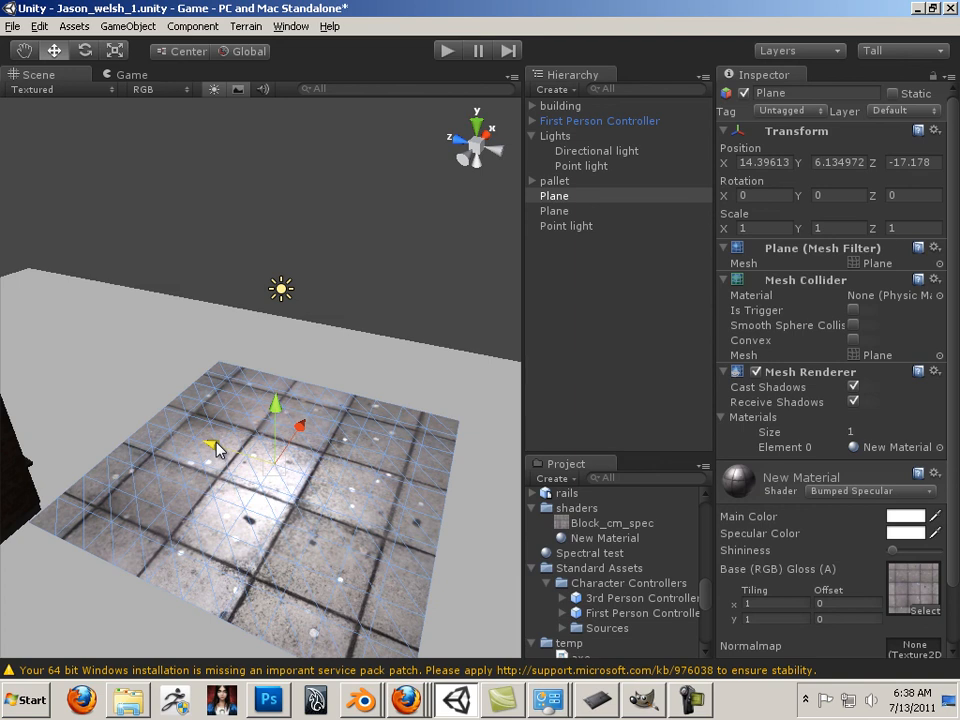
mouse_move(300, 430)
mouse_down()
mouse_move(290, 440)
mouse_move(318, 409)
mouse_move(296, 368)
mouse_move(313, 430)
mouse_up()
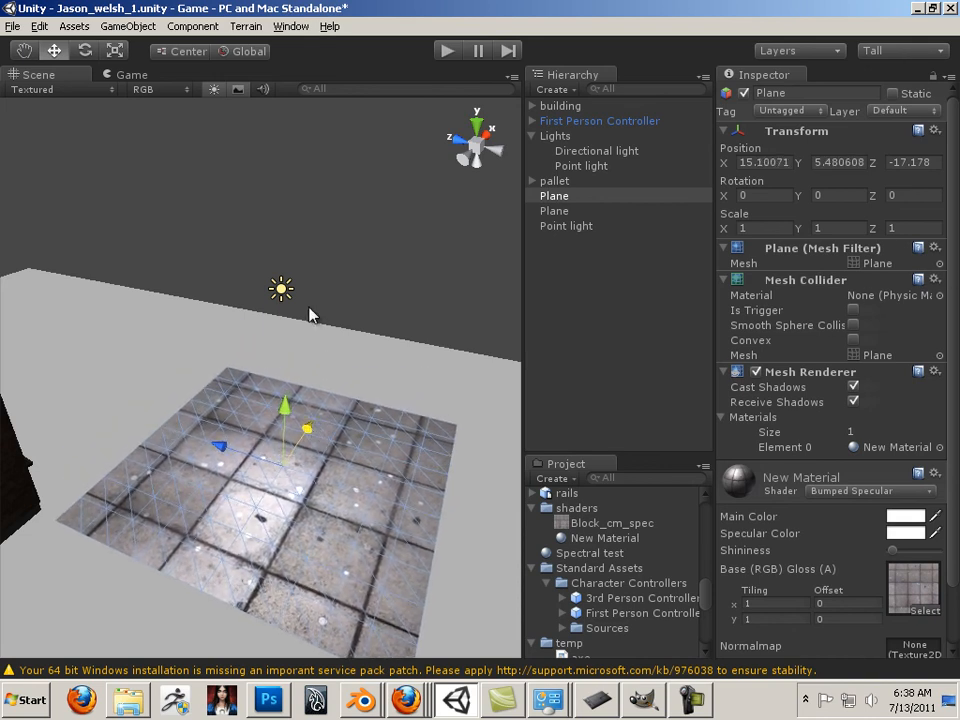
Step: Select the point light above the paved plane
click(283, 293)
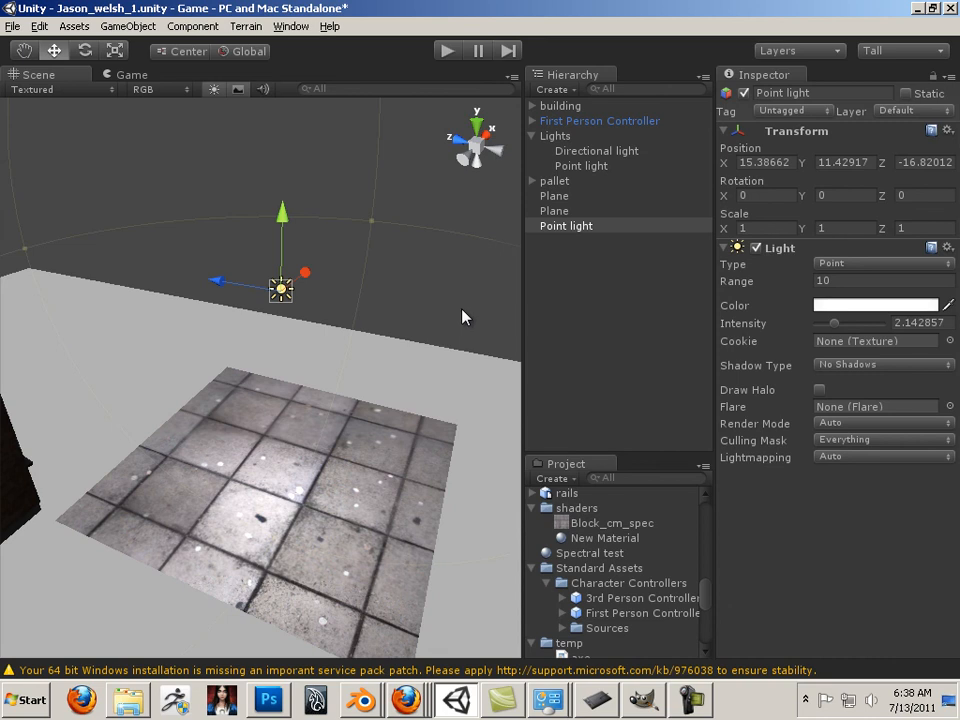